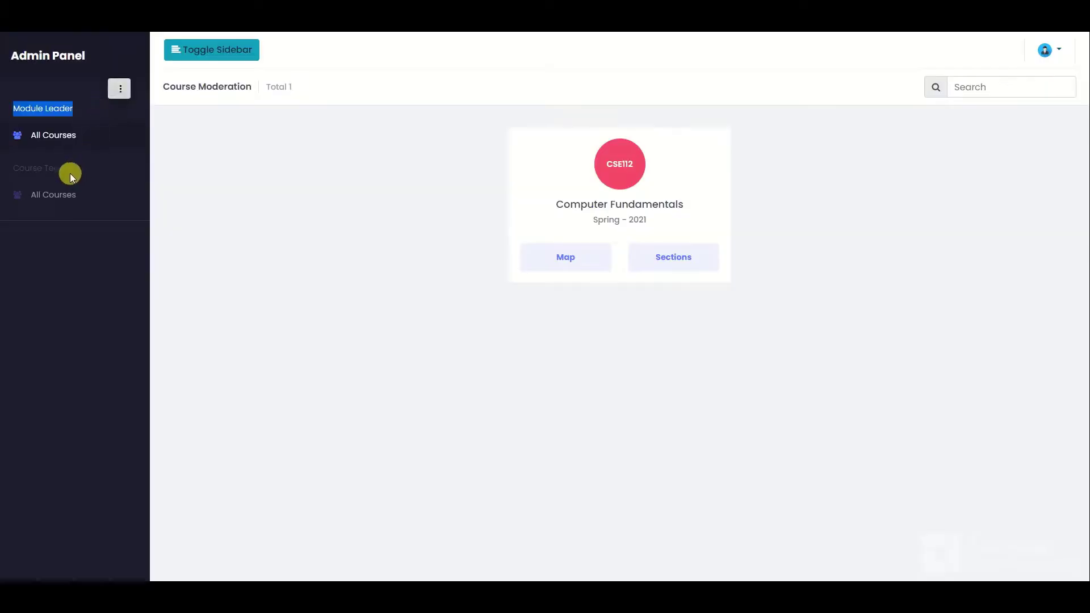
Check the courses assigned to the Course Teacher role and return to the Module Leader's courses.
left_click_drag(11, 160, 70, 162)
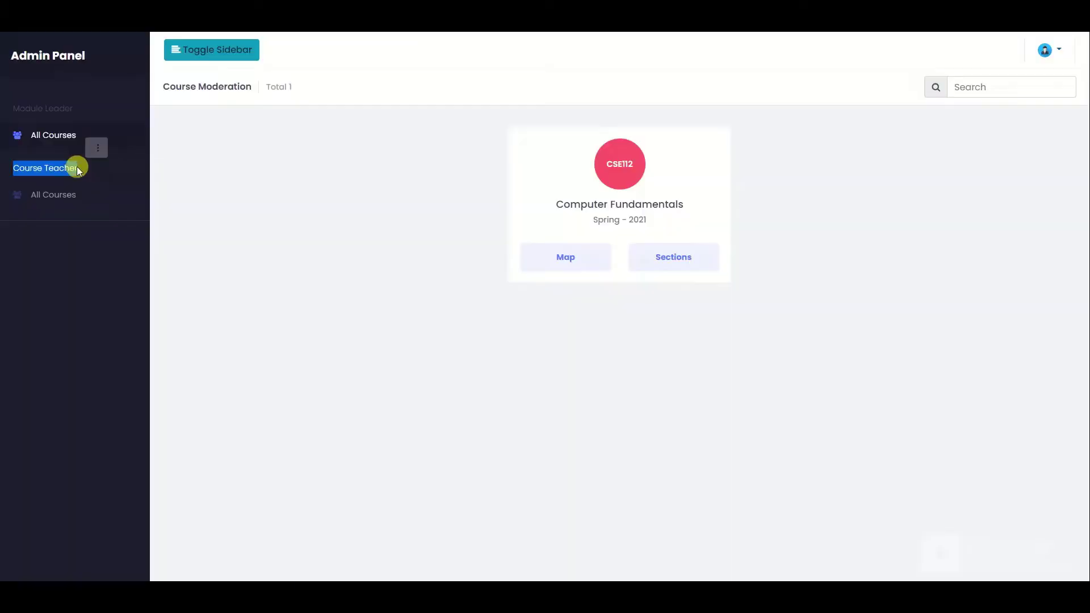
left_click(53, 196)
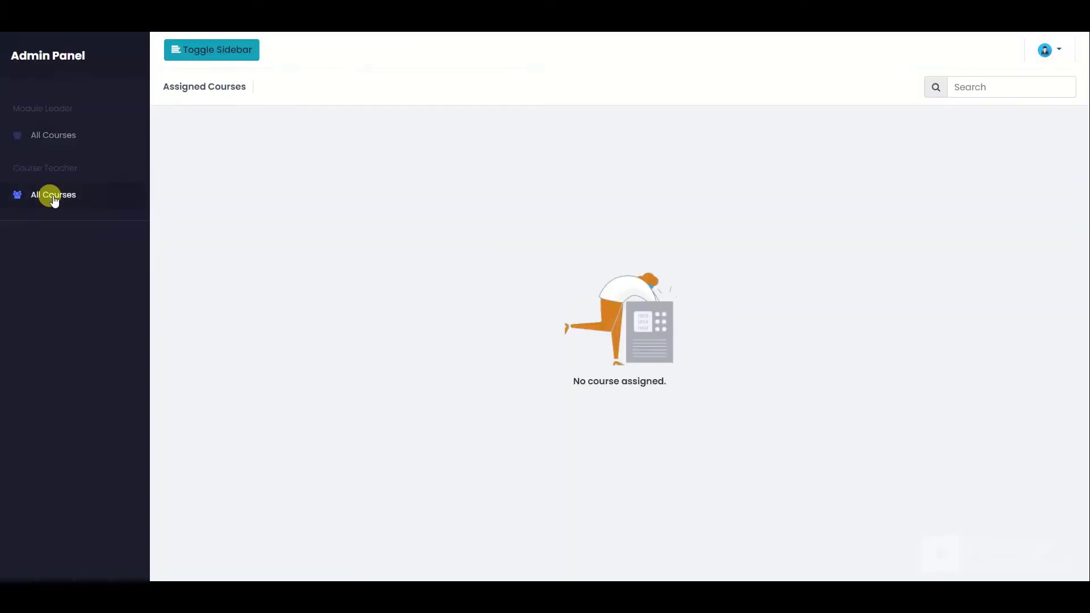
left_click(48, 141)
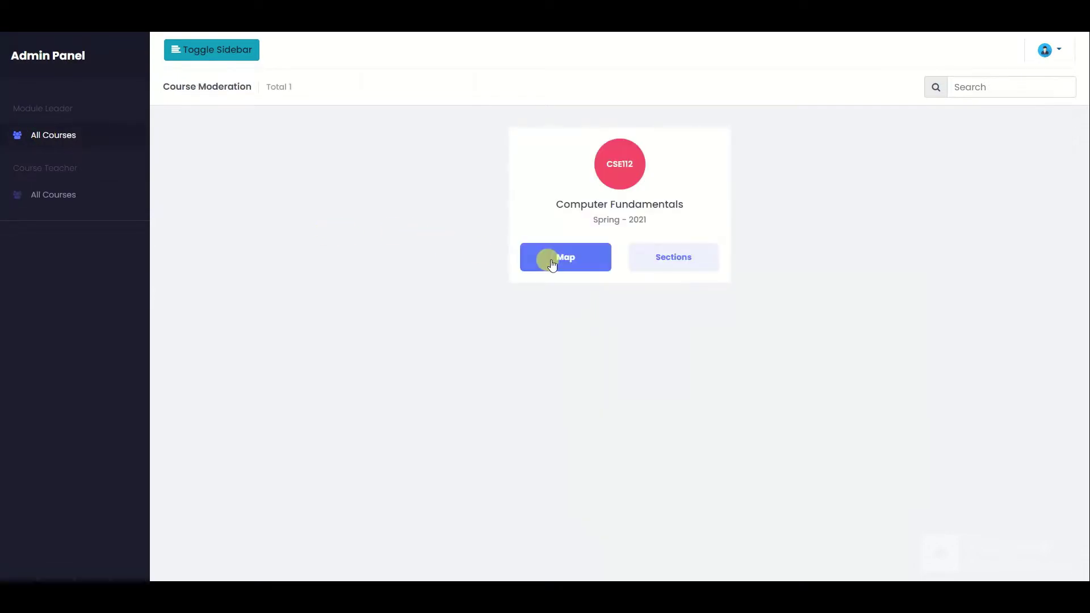
Open the map of Computer Fundamentals and save a course rationale starting "As digitization is touching our lives in almost all spheres".
left_click(550, 260)
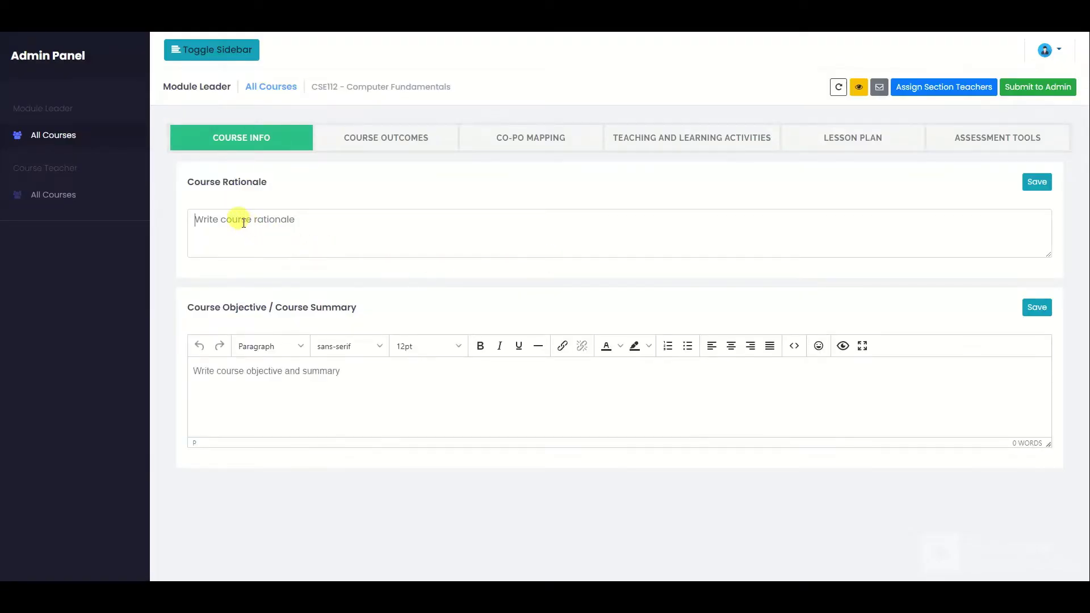
type("As digitization is touching our lives in almost all spheres computer is omnipresent due to this. Computers are present everywhere from schools to colleges to banks to post offices to professional world. There is a lot of uses of computers in the universities. The biggest example for the same is that Google Classroom is helping teaching this course online and recipients will be accessing it and using it online. Many of our daily tasks are done on the computer too. Computer Fundamentals (CSE 112) is one prominent core courses that is concerned of the basics of using a computer. This course has been designed for the newly admitted students with little to no computer experience.")
left_click(1037, 183)
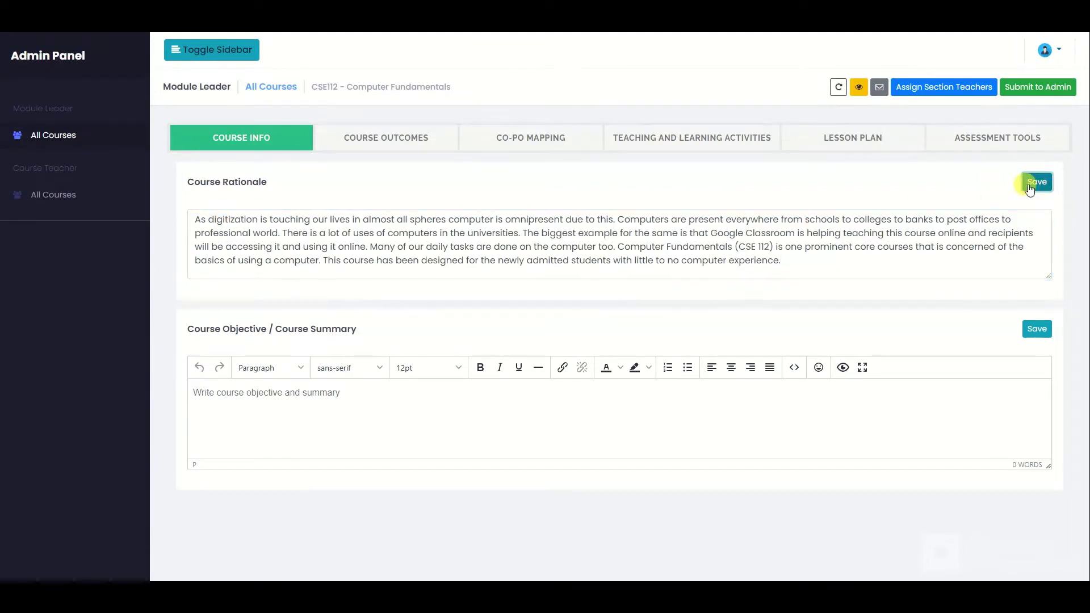
Save a course objective starting "The main objective of this course is to introduce the fundamentals of computing devices and reinforce computer vocabulary".
left_click(199, 394)
type("The main objective of this course is to introduce the fundamentals of computing devices and reinforce computer vocabulary, particularly with respect to personal use of computer hardware and software, the Internet, networking and mobile computing. It focuses on such computerliteracy that prepares students for life-long learning of computer concepts and skills. Students discovers why computers are essential components in education, business and society in this course.")
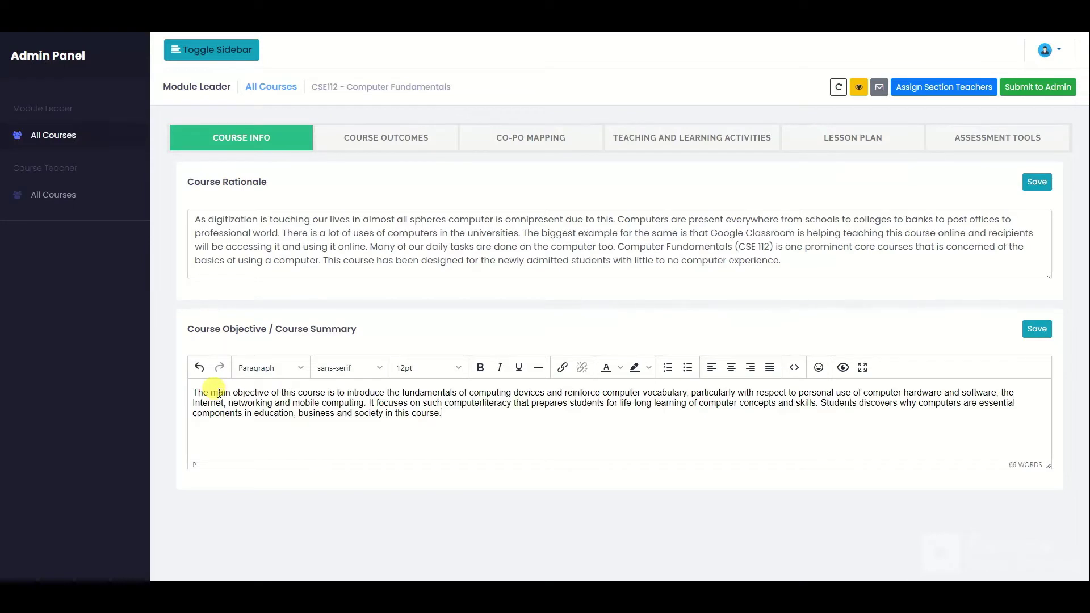
left_click(1035, 332)
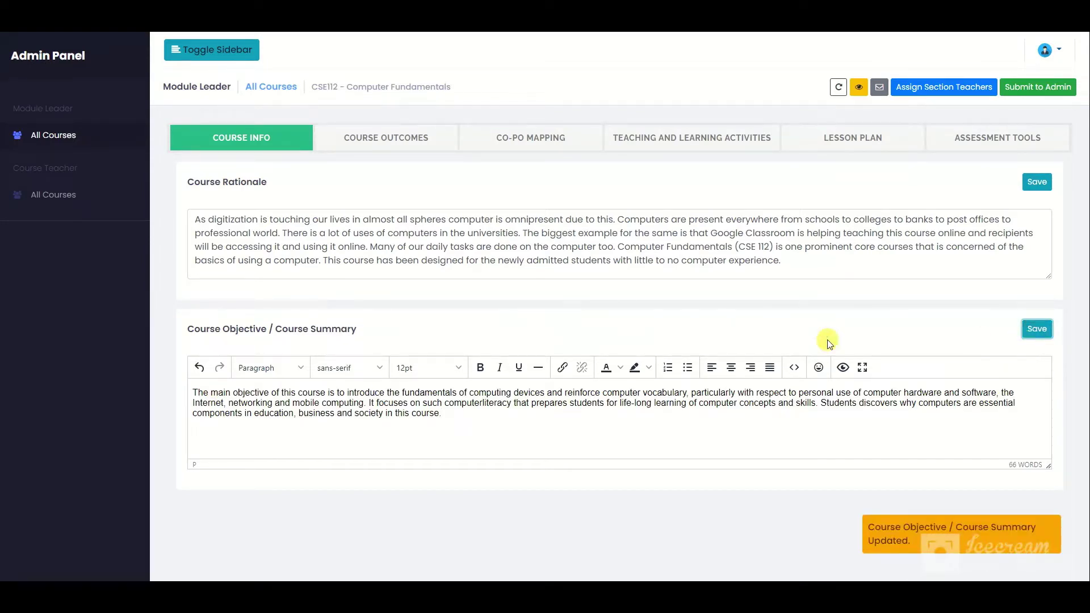
Look through the course outcomes' information on learning domains and their levels, and close it.
left_click(396, 141)
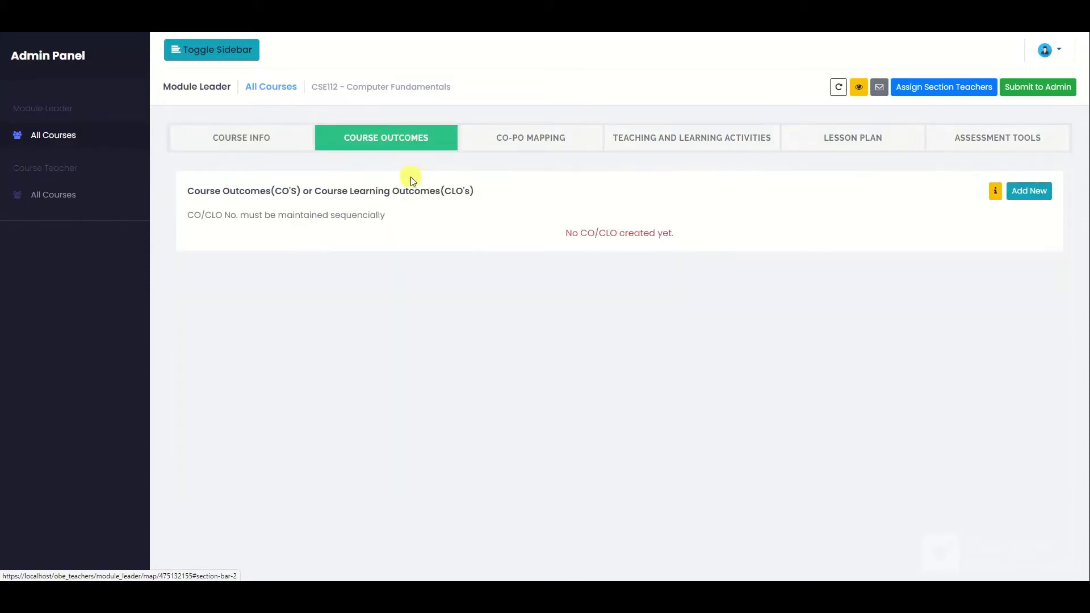
left_click(994, 190)
scroll(451, 247, "down", 8)
scroll(452, 255, "down", 15)
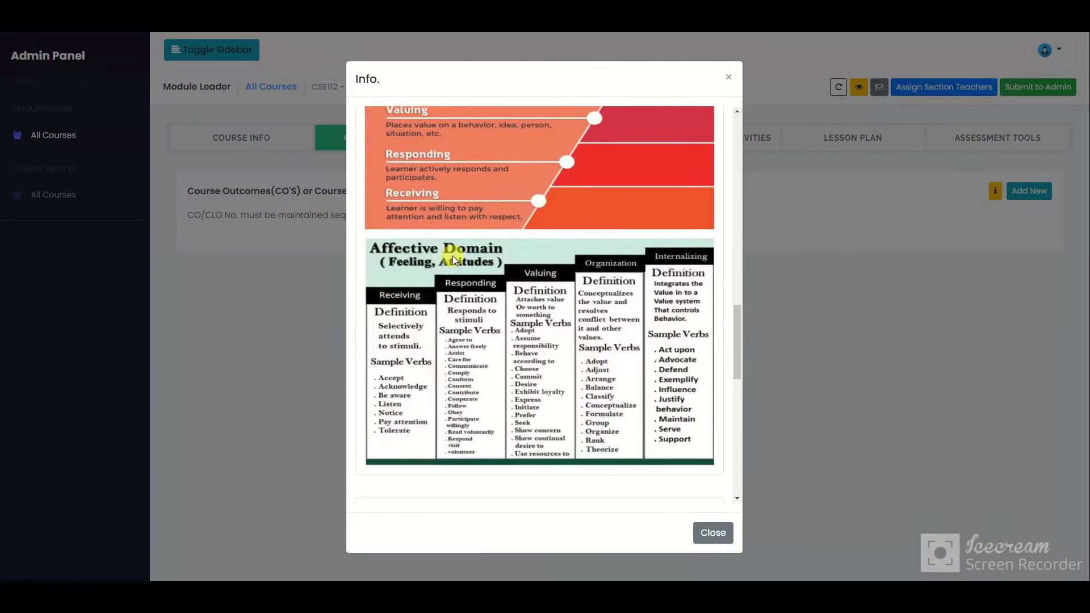
left_click(721, 78)
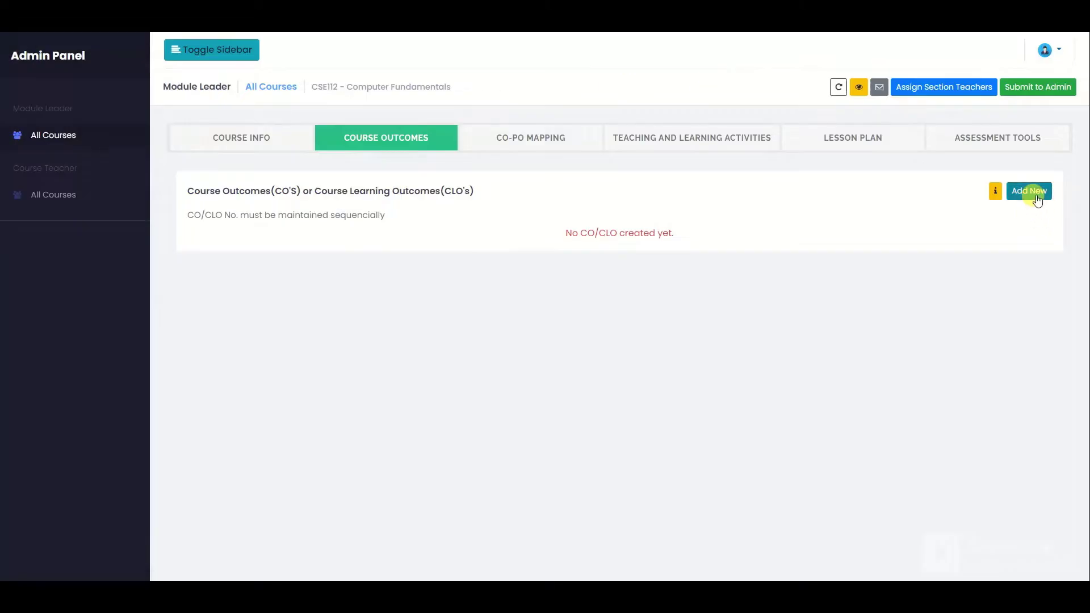
Create a new course outcome numbered 1 with the details "Converse in basic computer terminology".
left_click(1030, 192)
left_click(396, 123)
left_click(382, 181)
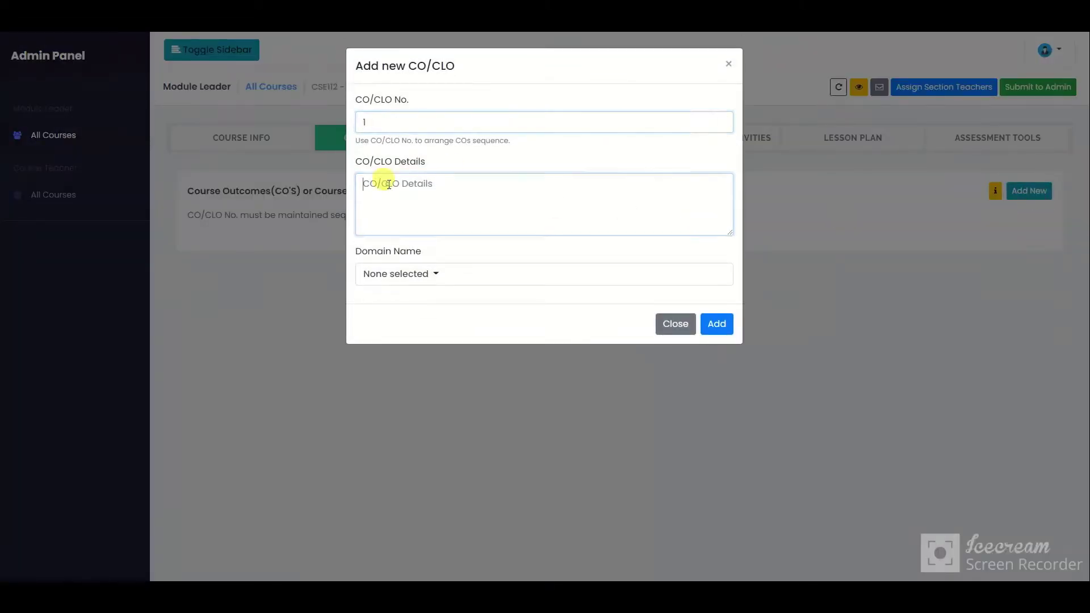
type("Converse in basic computer terminology")
Assign the outcome the Cognitive domain with the Remembering and Understanding levels, and add it.
left_click(403, 249)
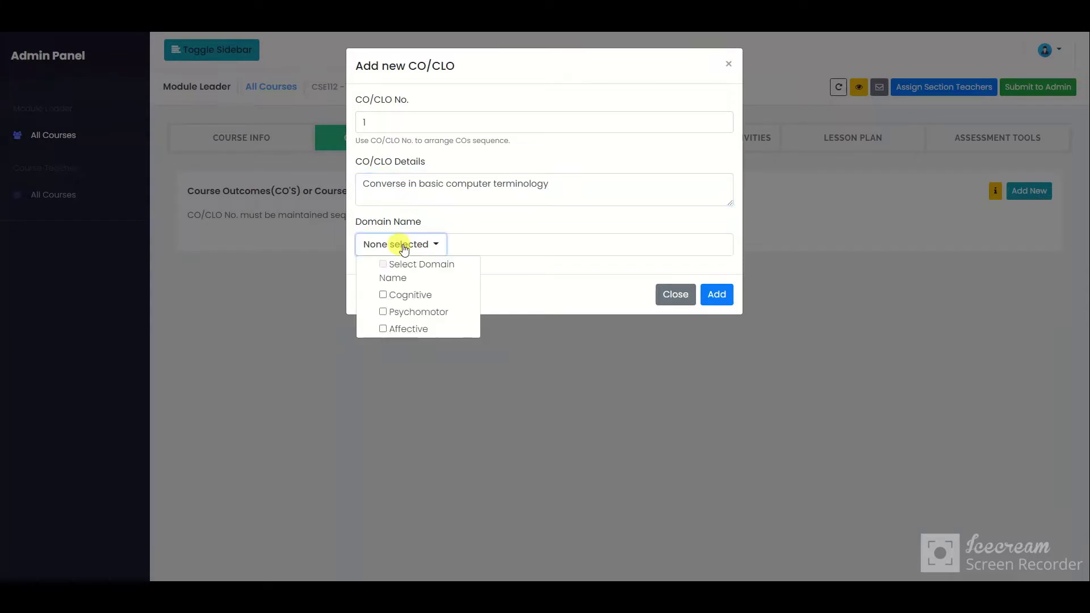
left_click(396, 294)
left_click(530, 270)
left_click(428, 295)
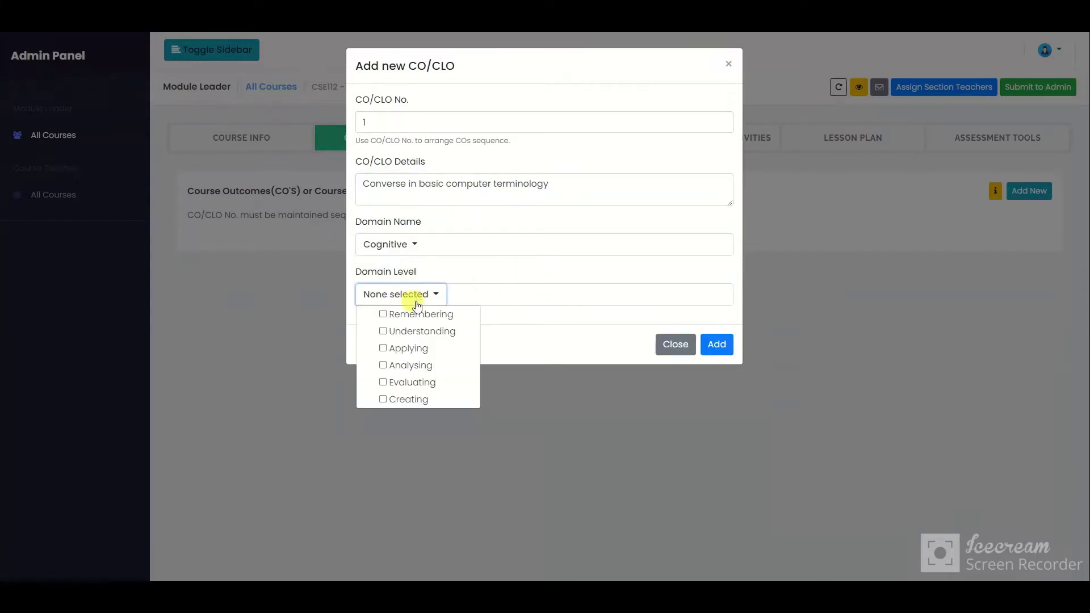
left_click(409, 313)
left_click(410, 332)
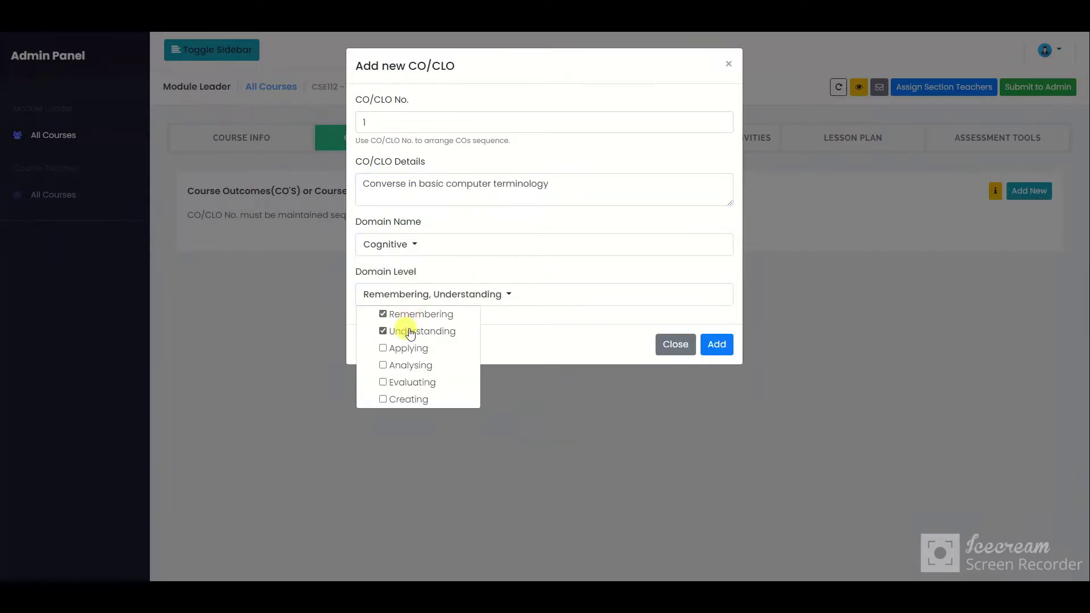
left_click(717, 344)
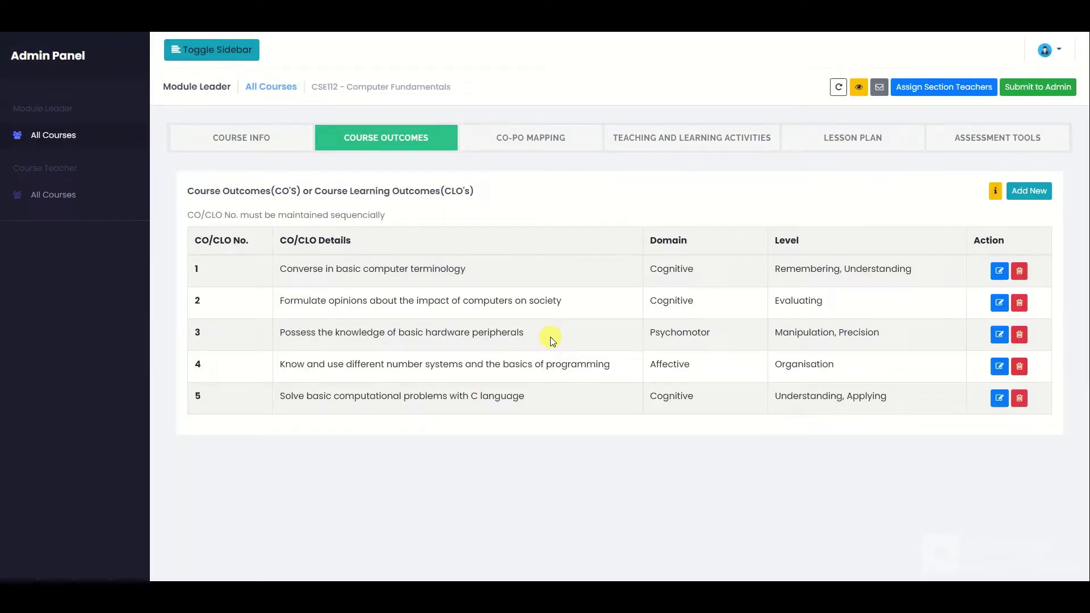
Fill in the CO–PO mapping: CO1–PO1 as 2, CO2–PO6 as 3, CO3–PO1 as 1, CO4–PO3 as 3, CO5–PO2 as 3.
left_click(520, 147)
scroll(546, 397, "down", 3)
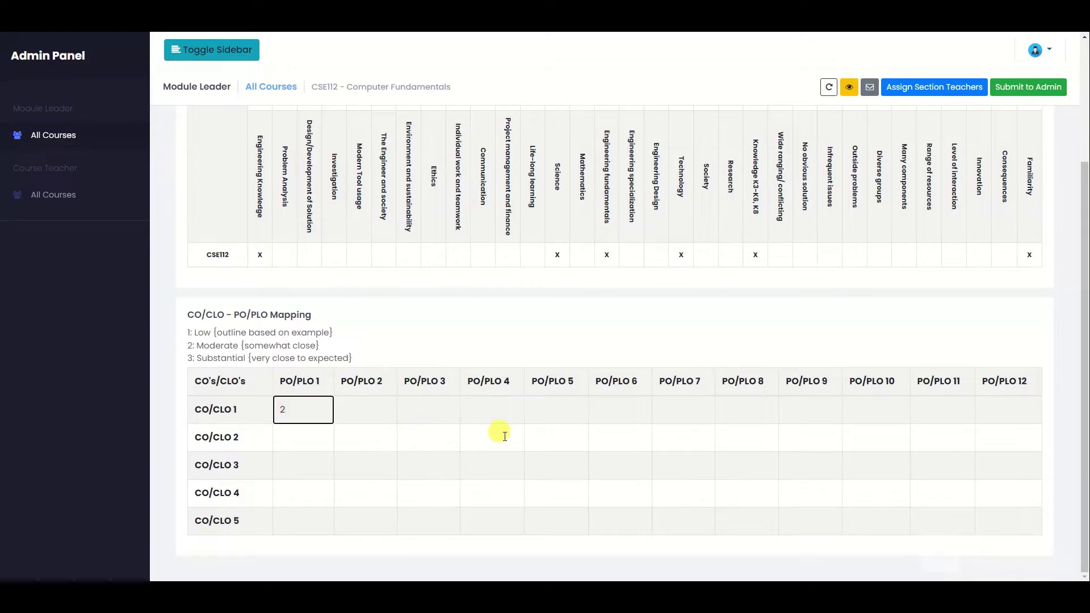
left_click(593, 437)
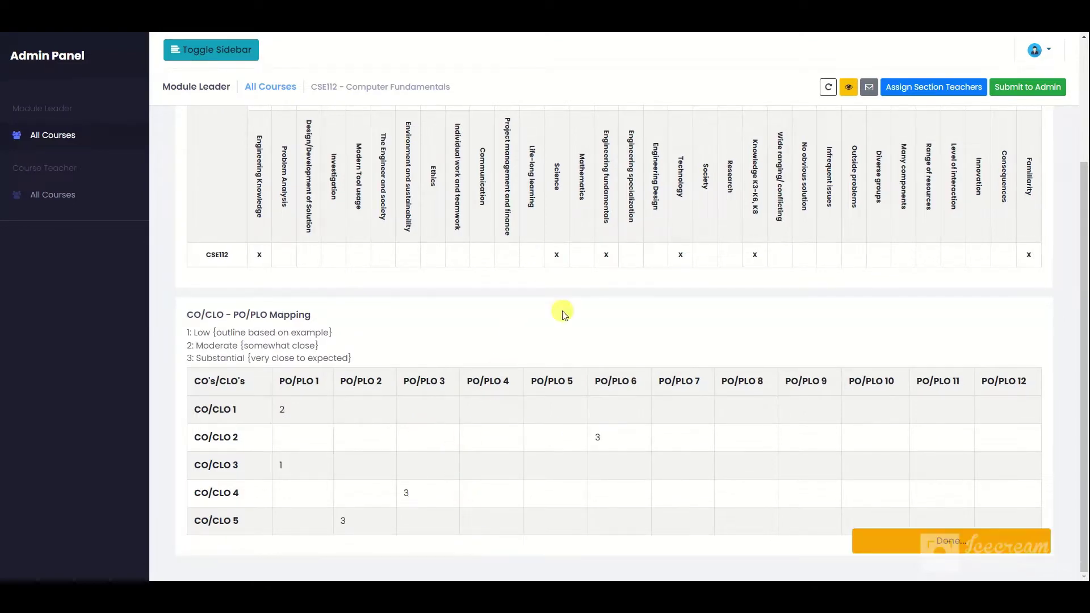
Add teaching and learning activity 1 with the details "Lectures once a week using multimedia and board and marker of different topics.".
scroll(562, 311, "up", 3)
left_click(662, 146)
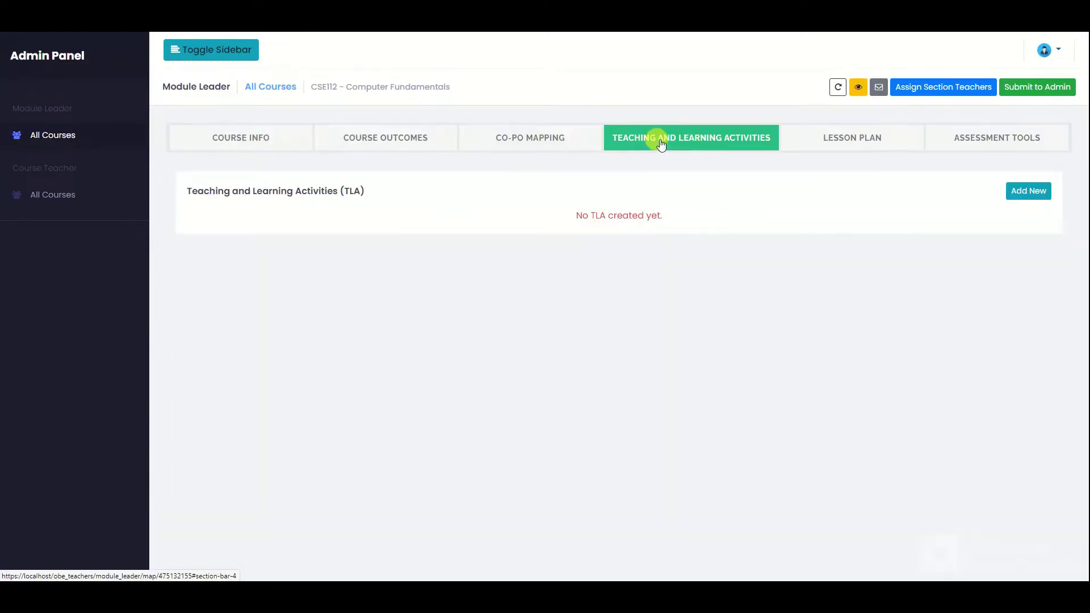
left_click(1015, 193)
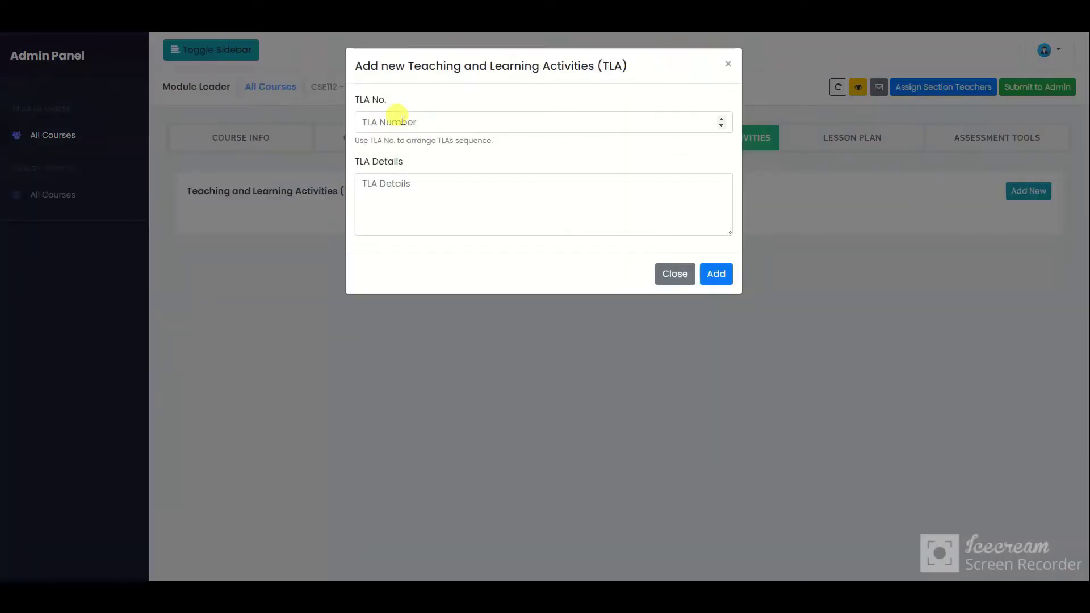
left_click(397, 116)
type("1")
left_click(384, 180)
type("Lectures once a week using multimedia and board and marker of different topics.")
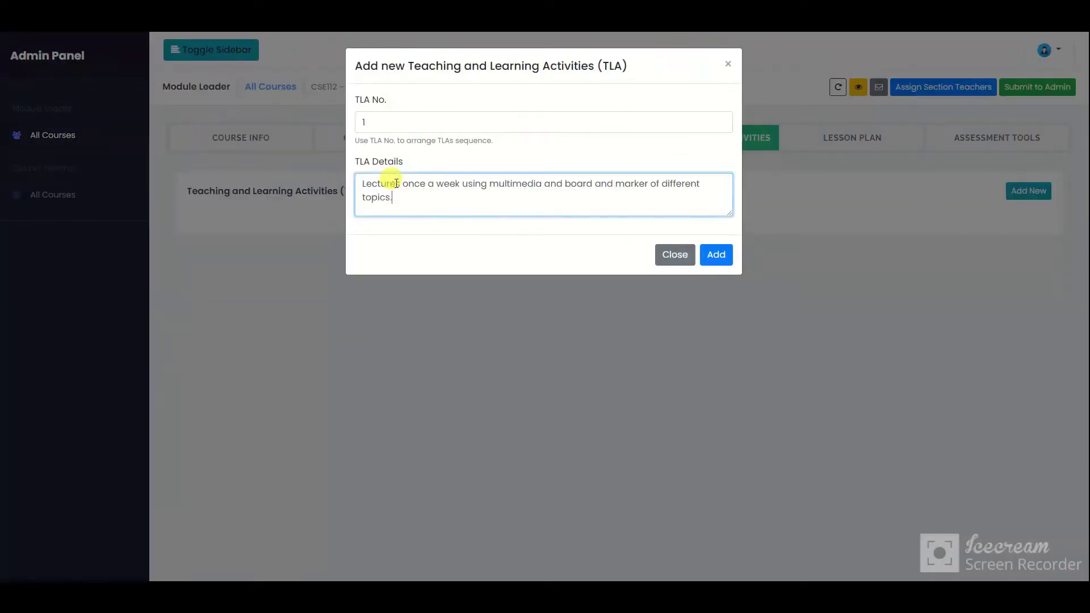
left_click(718, 257)
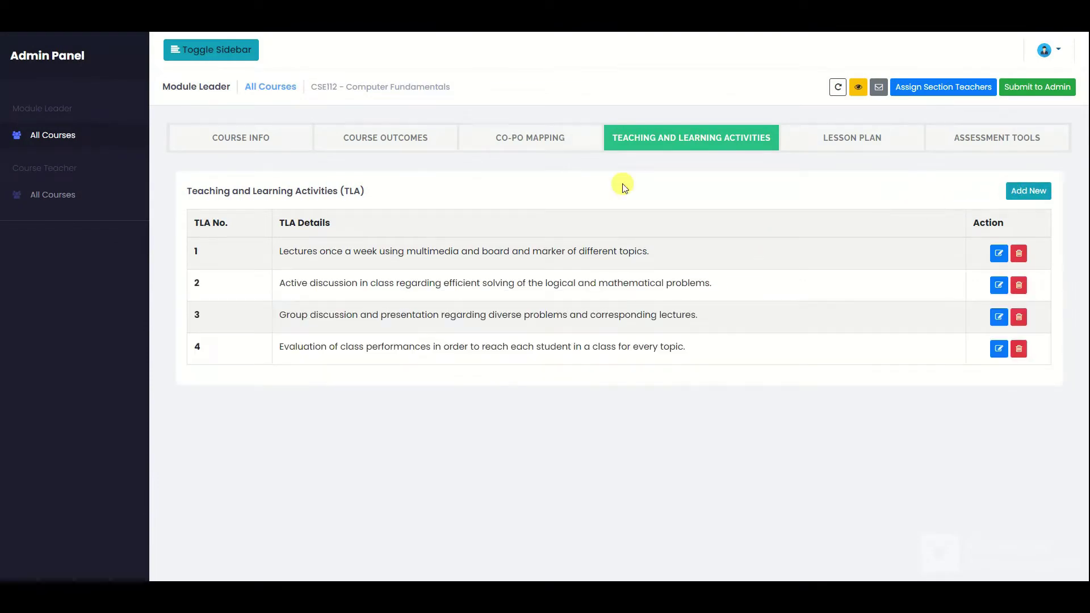
Start a week 1 lesson with numbered topics "Introduction and motivation", "Course outline discussion" and "Real-life application discussion".
left_click(828, 145)
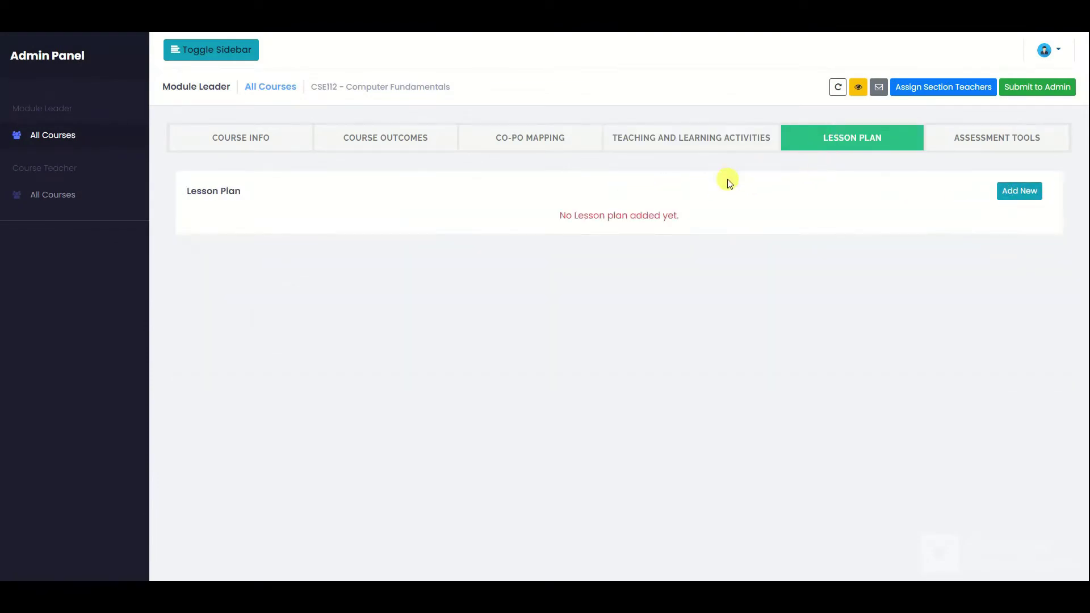
left_click(1011, 193)
left_click(147, 124)
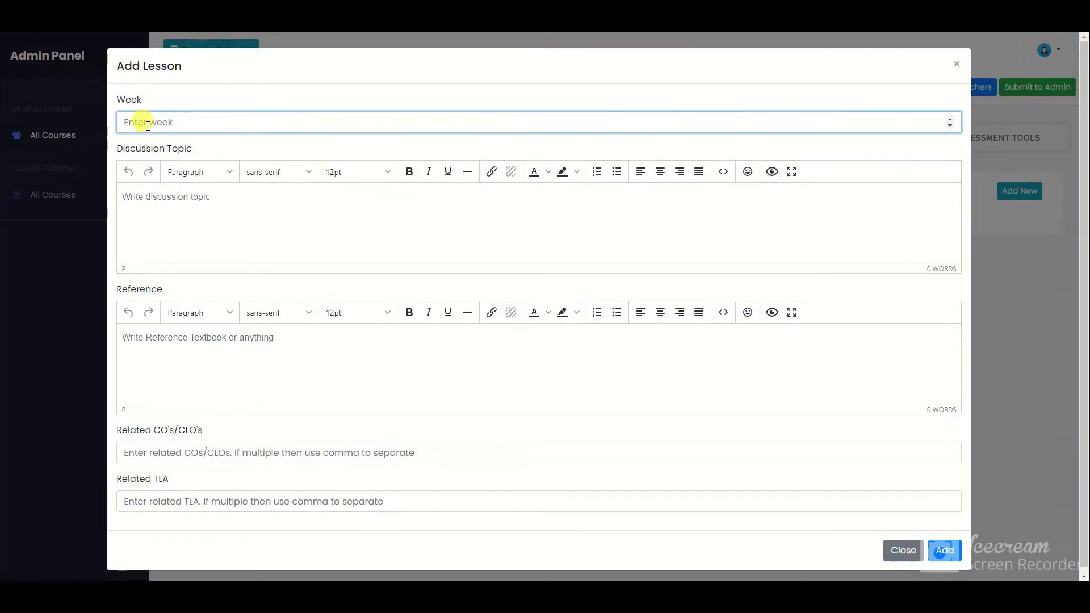
left_click(179, 199)
left_click(597, 171)
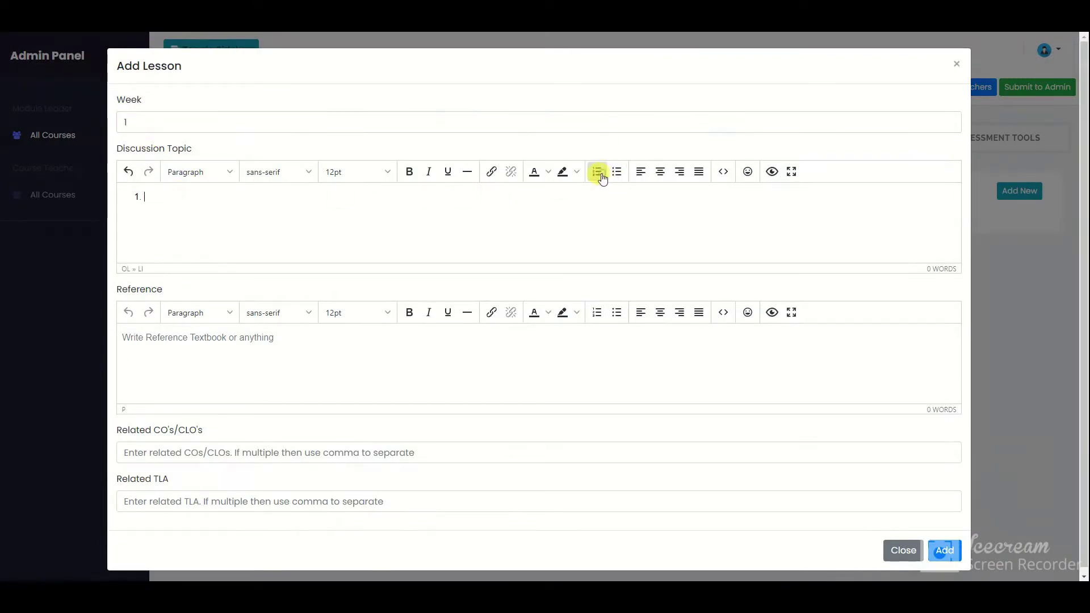
type("Introduction and motivation")
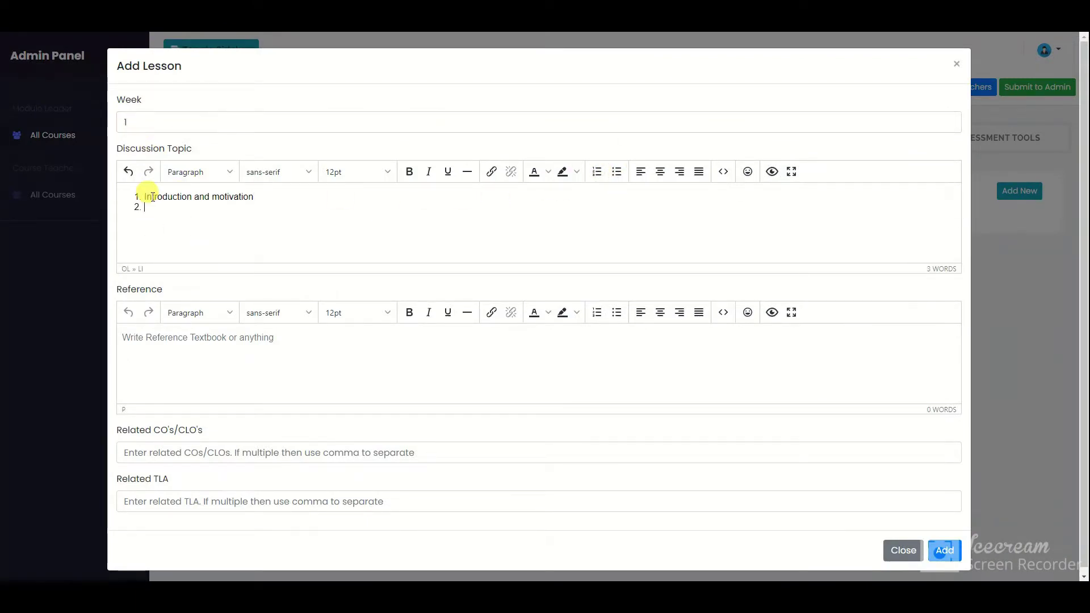
type("Course outline discussion Real-life application discussion")
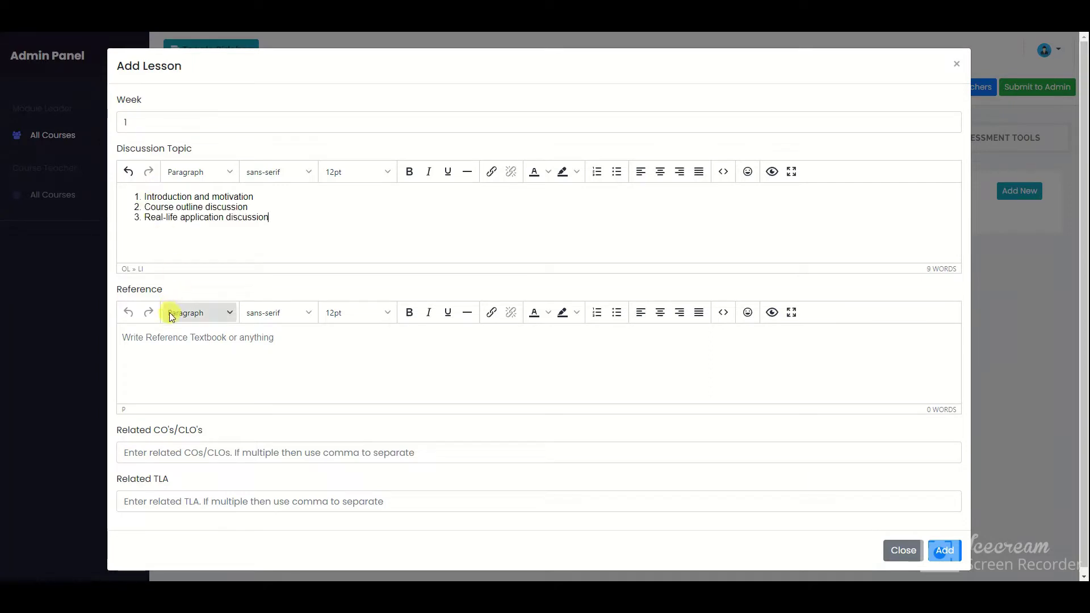
Enter the textbook "Computer Fundamentals and ICT" with its authors as reference, set related COs to 1,2 and TLA to 1, and add the lesson.
left_click(124, 338)
type("Computer Fundamentals and ICT by M. Lutfar Rahman, M. Shamim Kaiser, M. Ariful Rahman, M. Alamgir Hossain.")
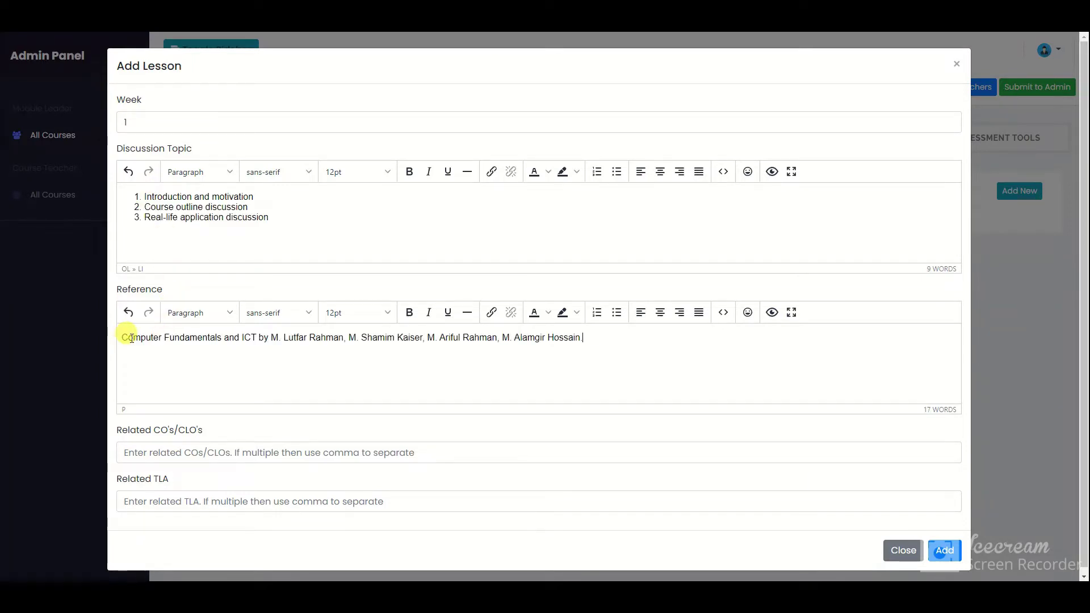
left_click(136, 453)
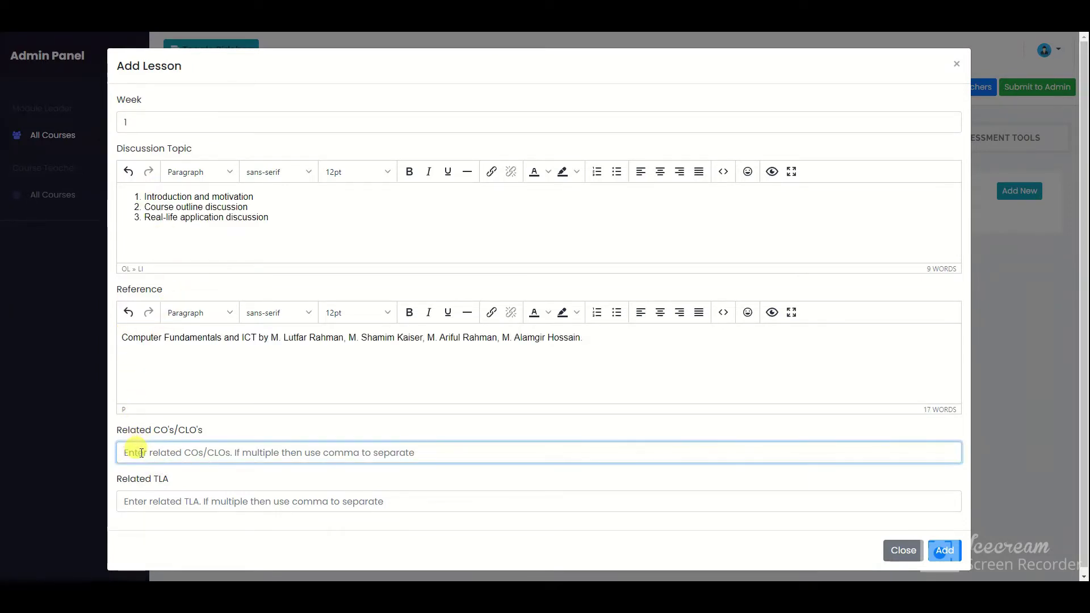
type("1,2")
left_click(152, 500)
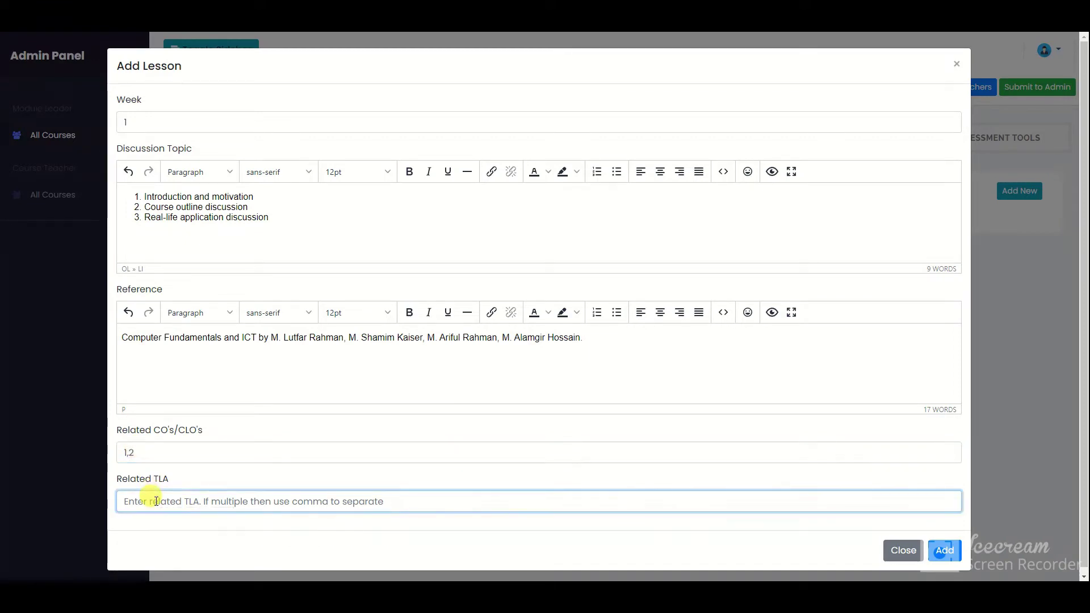
type("1")
left_click(926, 548)
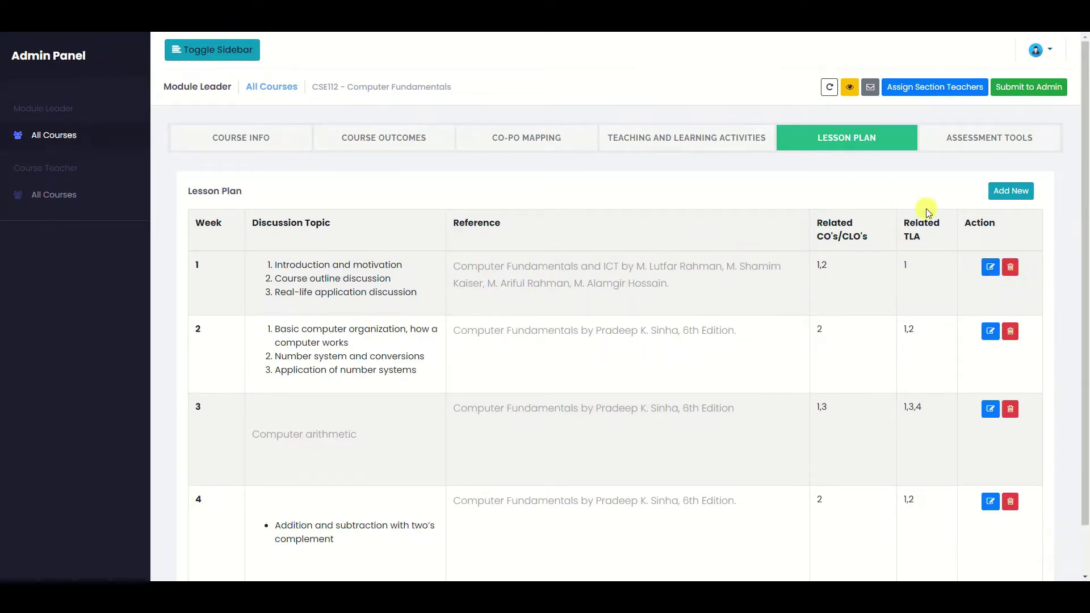
Add Attendance as an assessment tool with its mapping set to No.
left_click(997, 140)
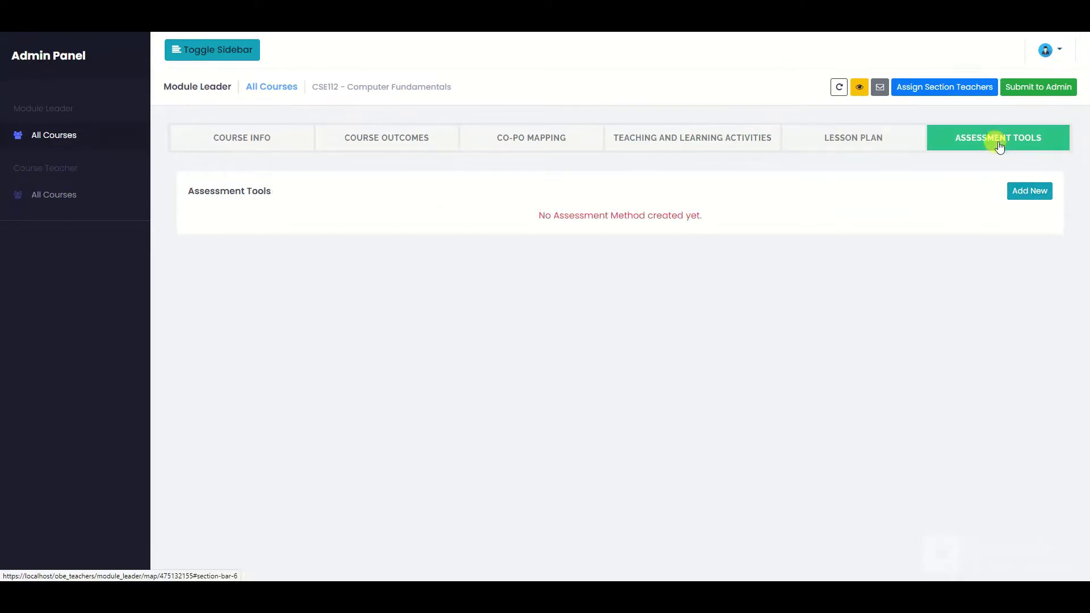
left_click(1003, 196)
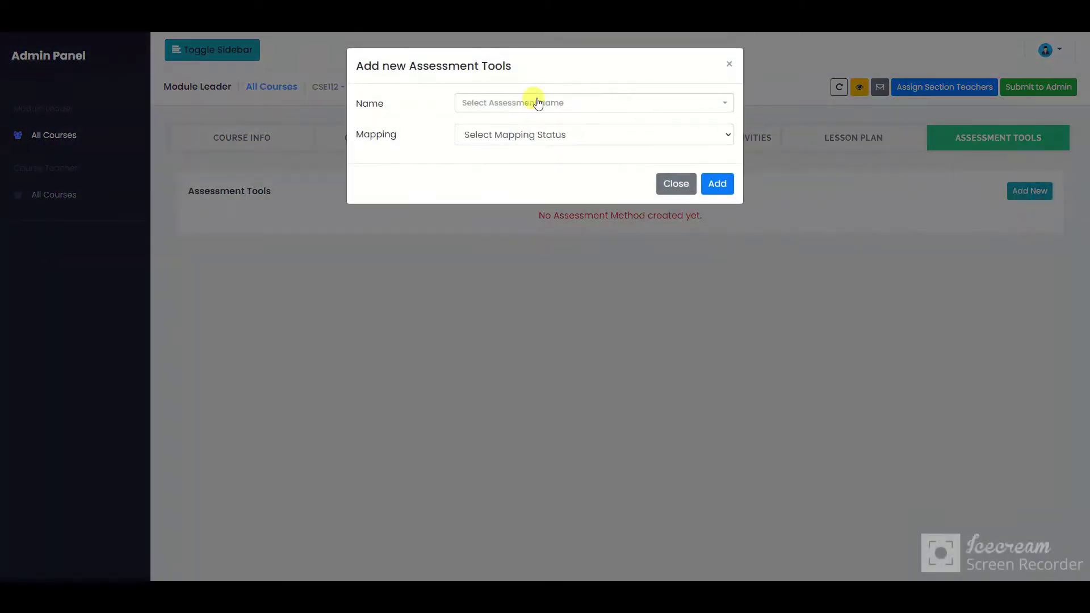
left_click(503, 103)
left_click(501, 150)
left_click(506, 142)
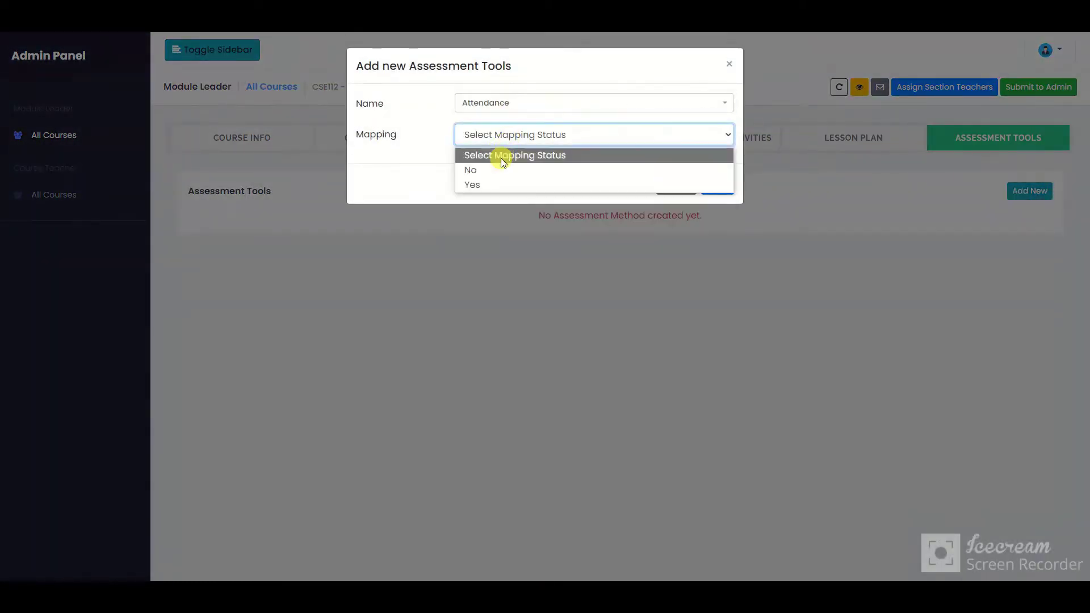
left_click(500, 168)
left_click(710, 183)
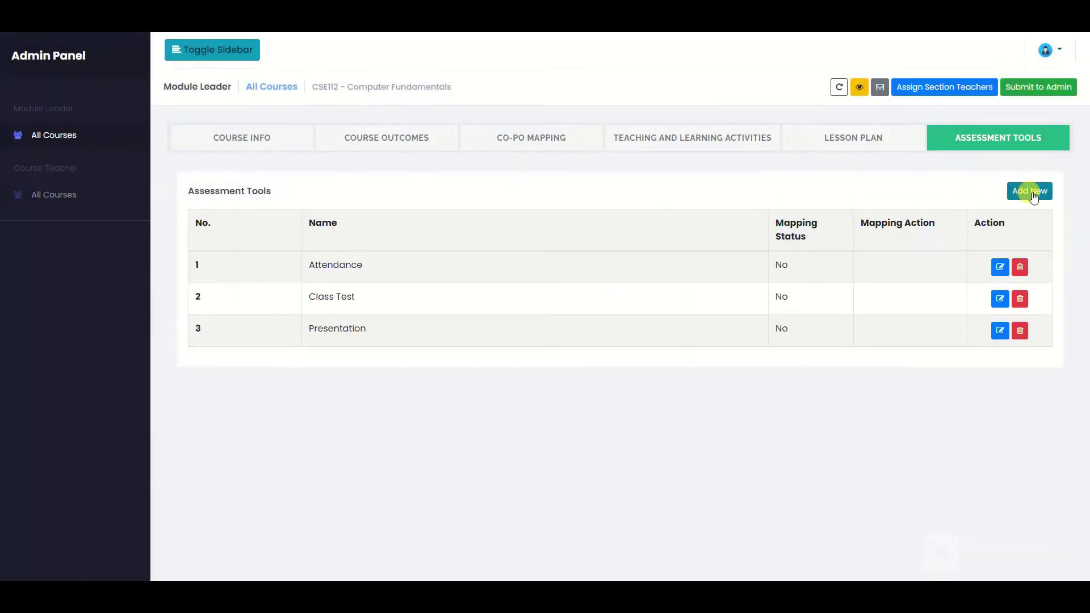
Add Midterm Examination as an assessment tool with its mapping set to Yes.
left_click(1033, 193)
left_click(518, 105)
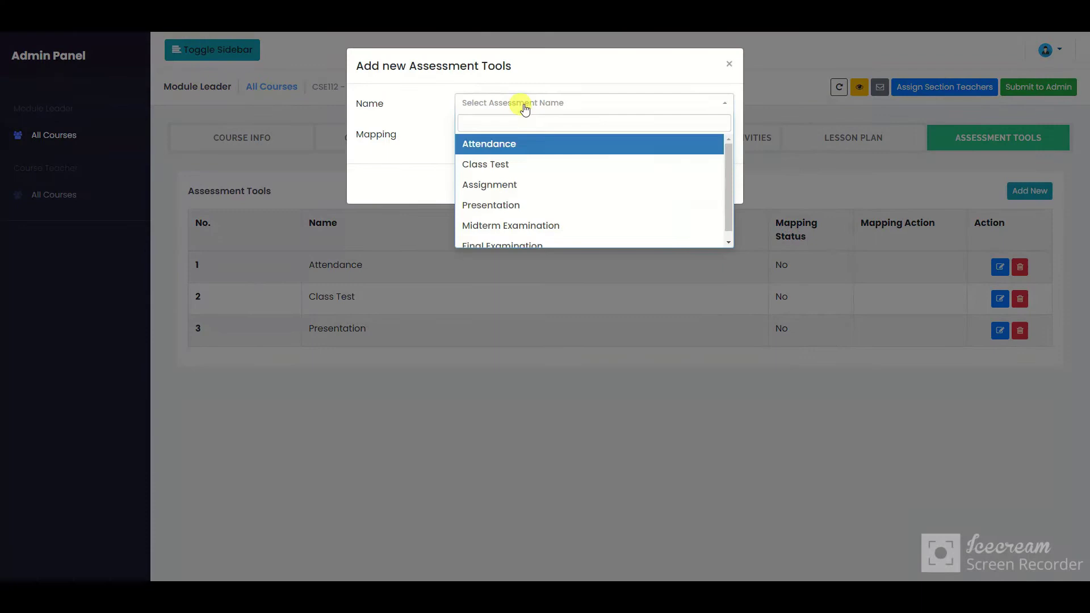
left_click(511, 224)
left_click(504, 146)
left_click(500, 168)
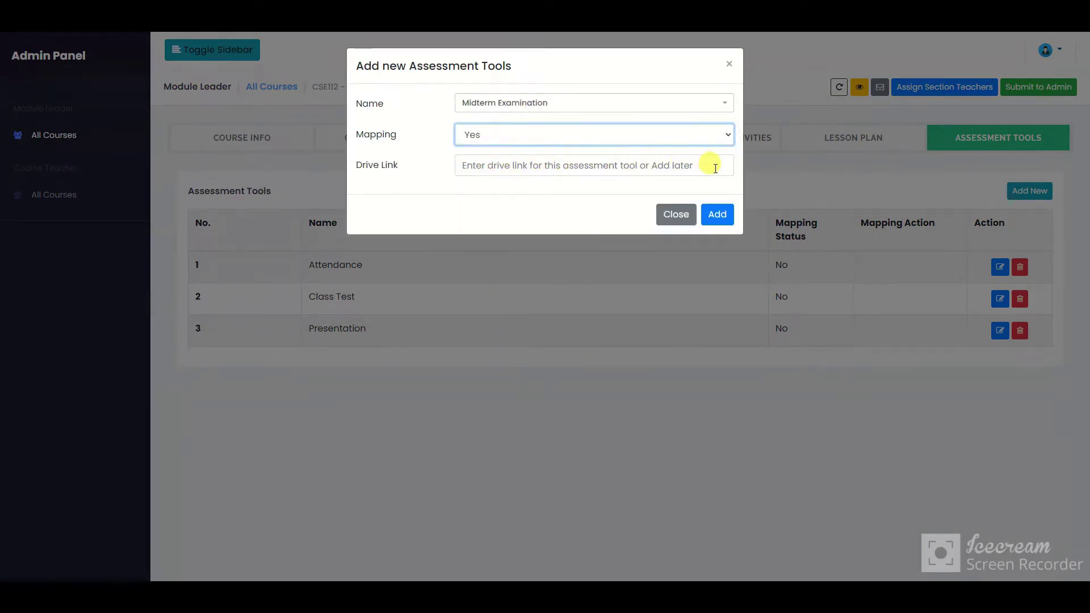
left_click(716, 213)
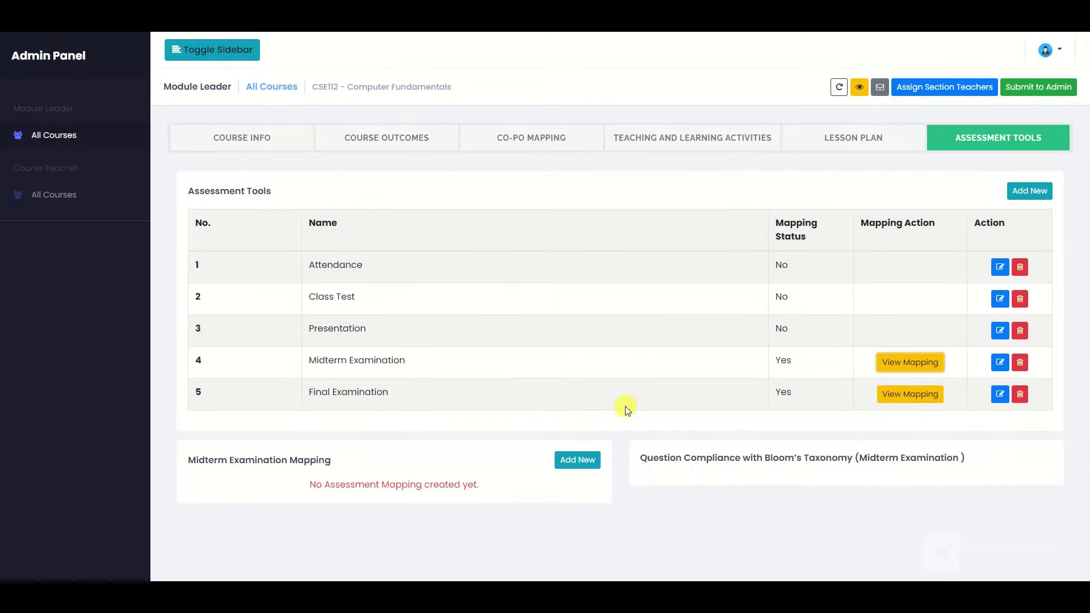
Add question 1 to the Midterm Examination mapping with CO/CLO 1 and 5 marks.
left_click(575, 459)
left_click(404, 124)
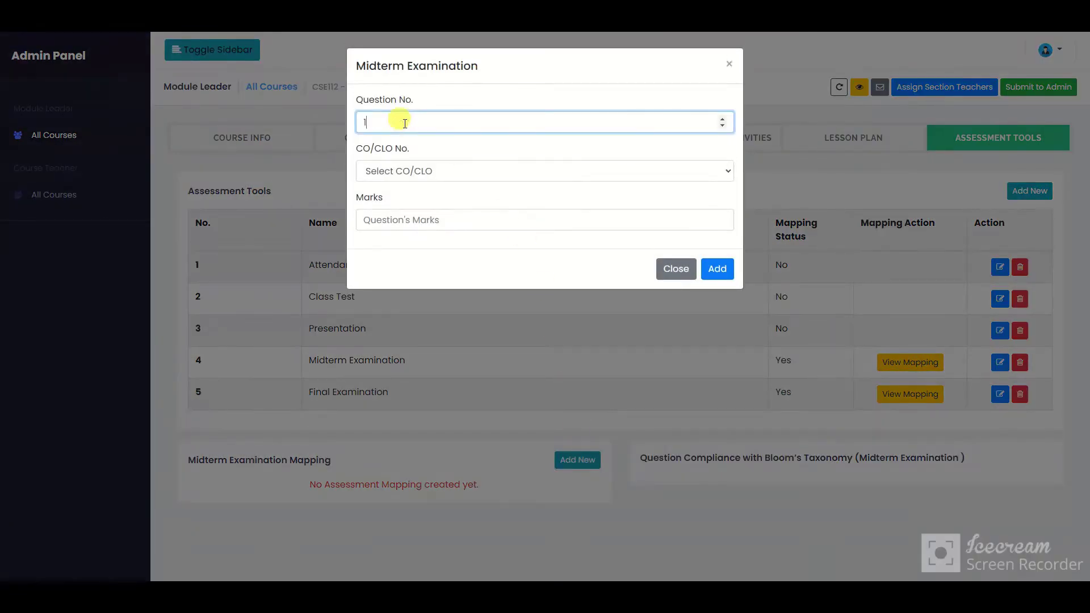
type("1")
left_click(413, 171)
left_click(397, 206)
left_click(387, 221)
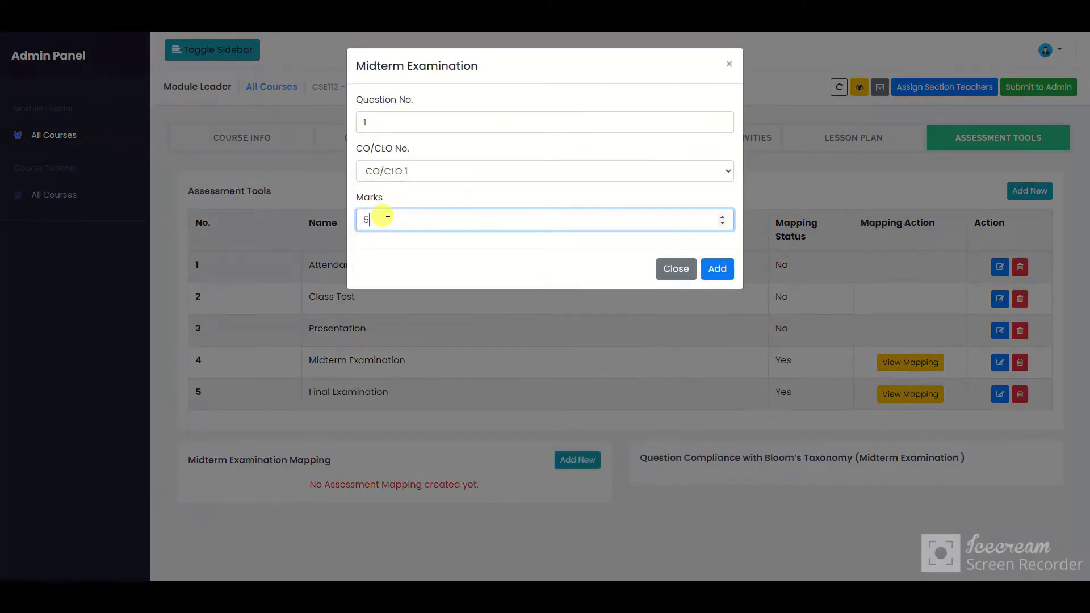
left_click(716, 269)
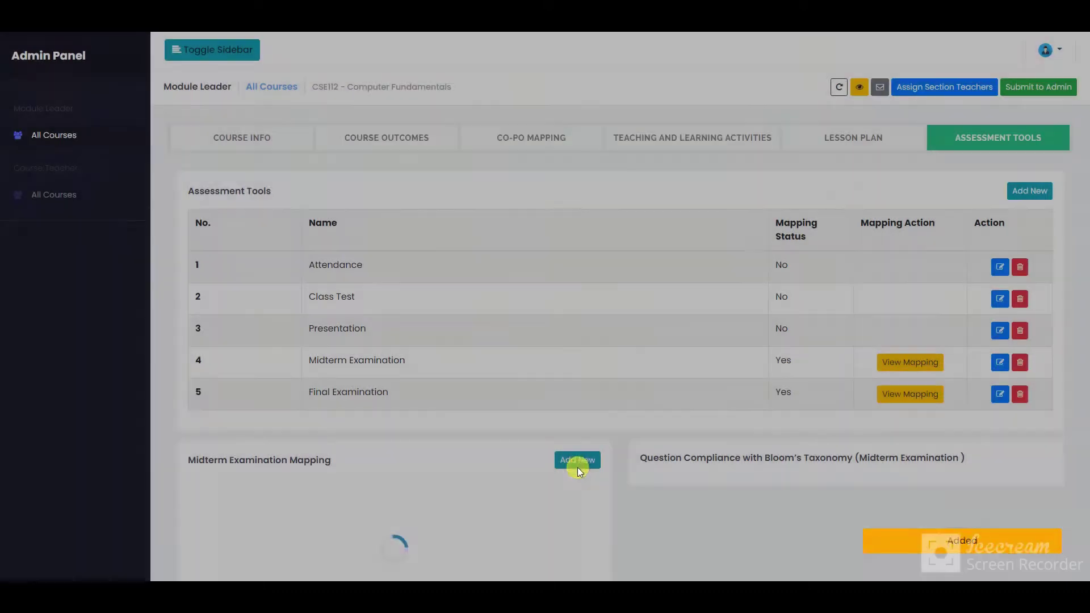
Enter 5 marks under L2 Understand for Midterm Examination question 1 in the Bloom's Taxonomy compliance table.
scroll(533, 485, "down", 1)
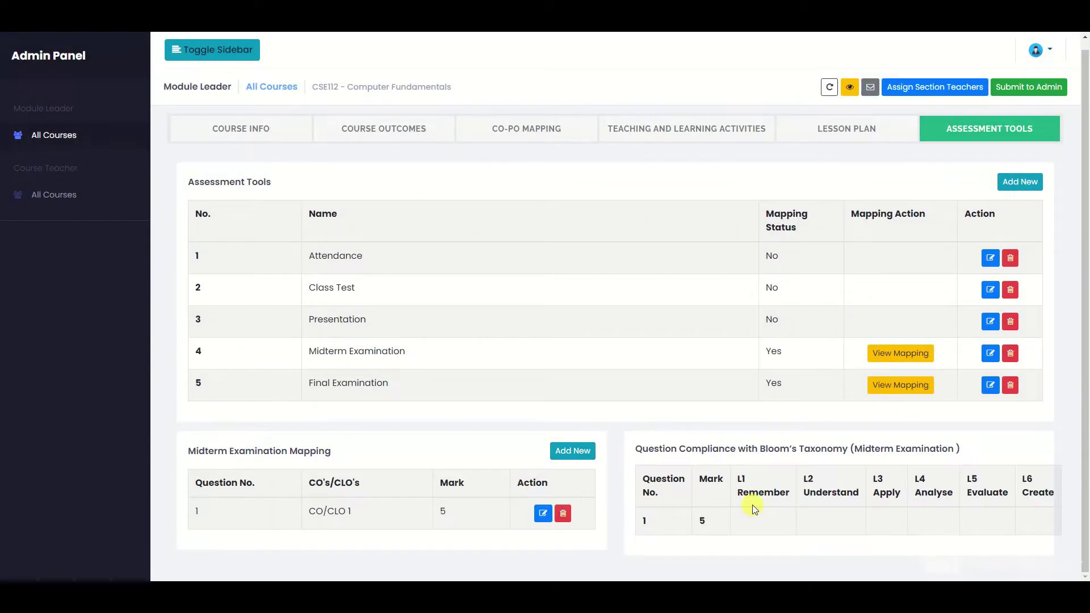
left_click(812, 517)
type("5")
key("Return")
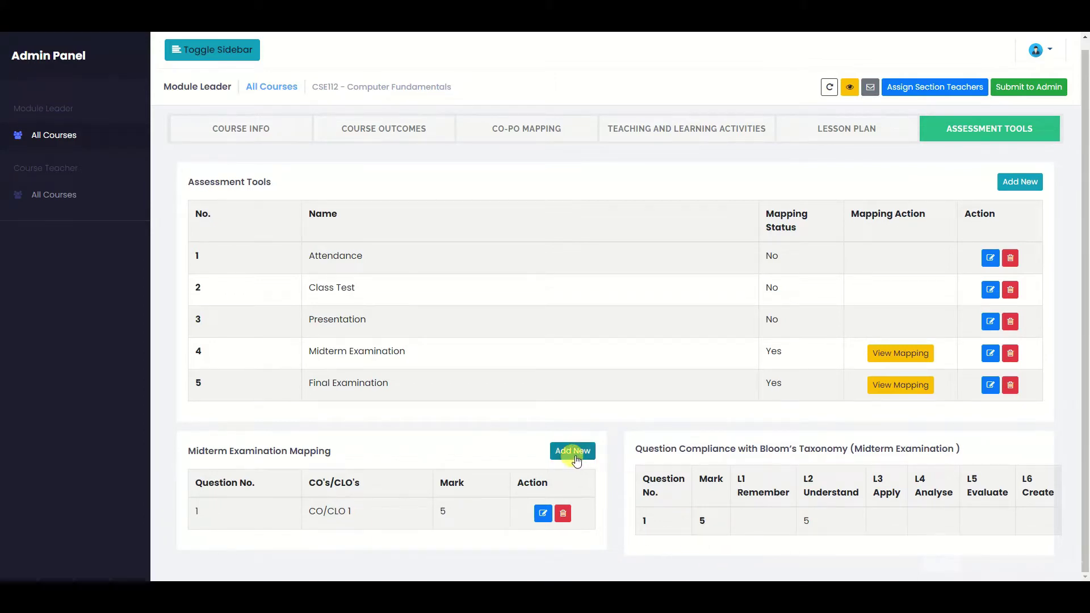
In the Final Examination's Bloom's Taxonomy table, give question 1 5 marks under L3 Apply and 5 under L4 Analyse.
scroll(572, 335, "down", 1)
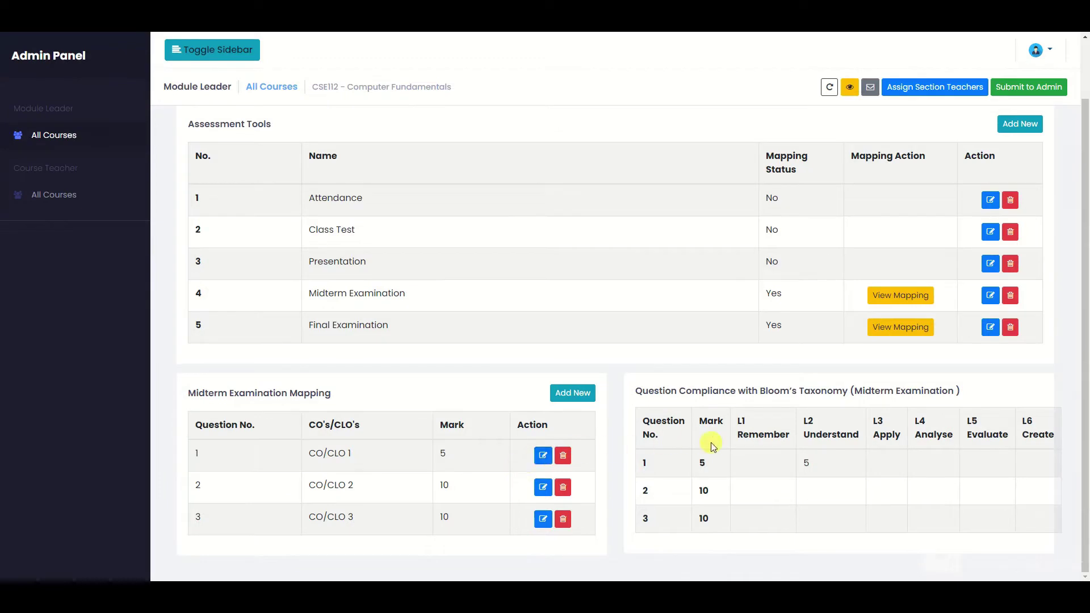
left_click(900, 329)
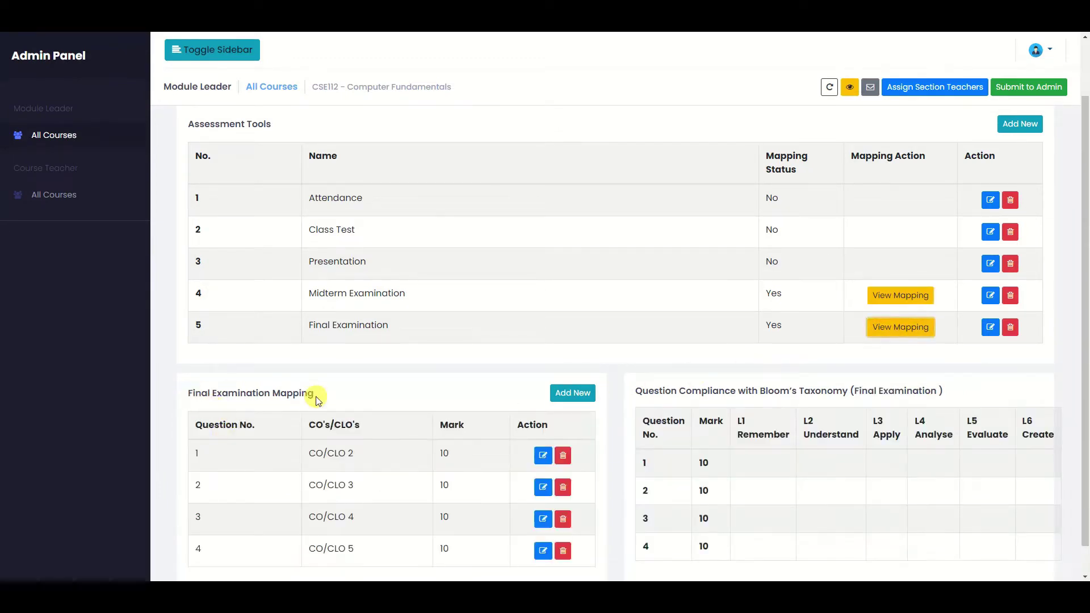
left_click(878, 464)
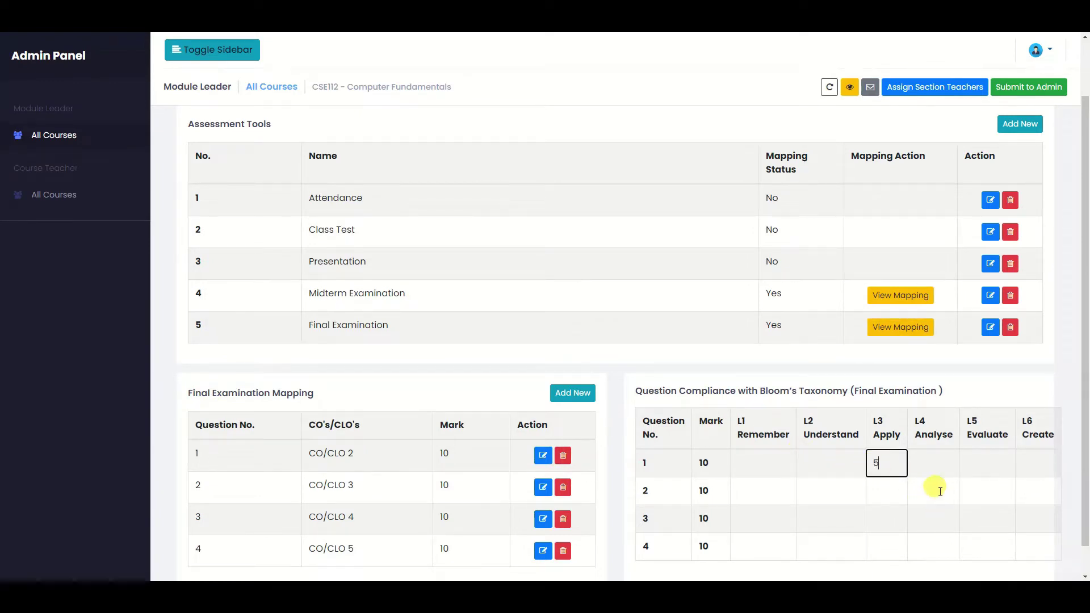
left_click(936, 462)
type("5")
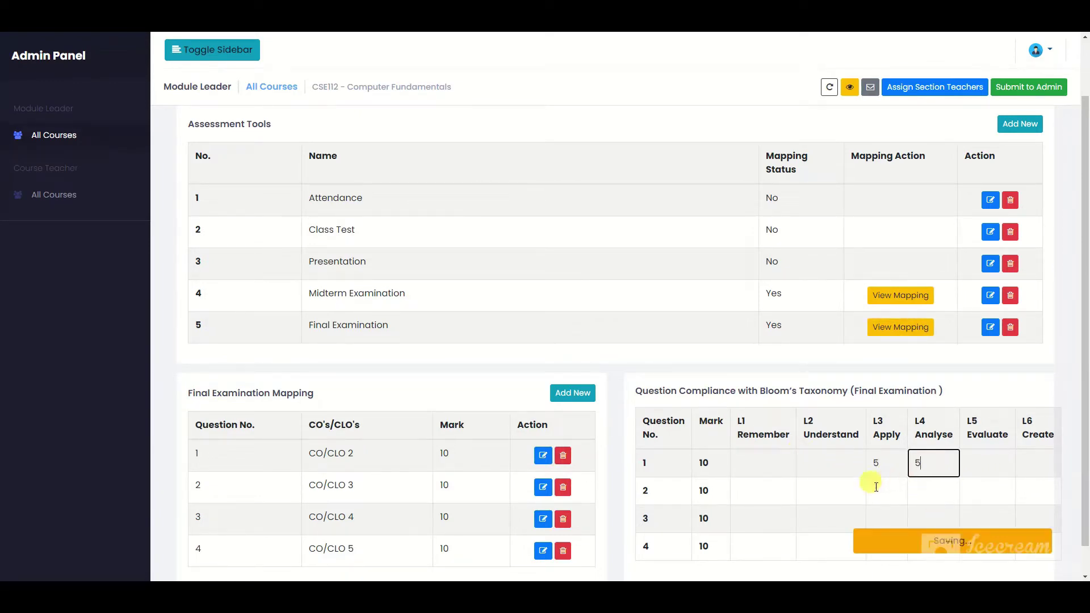
left_click(633, 392)
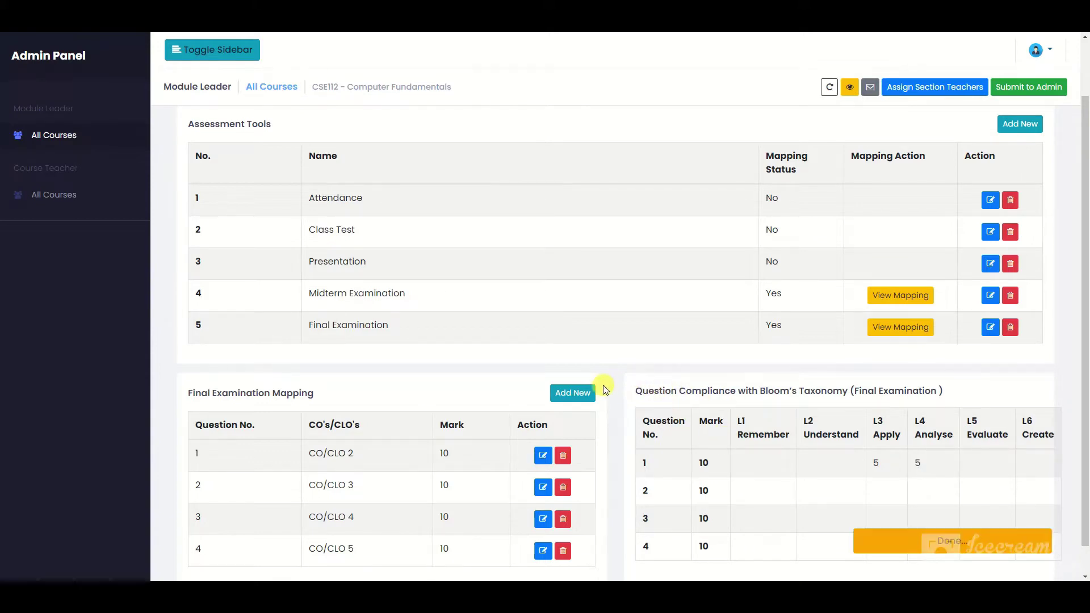
Assign the teacher with Initial 2 to section A of CSE112 as section teacher.
scroll(583, 389, "up", 1)
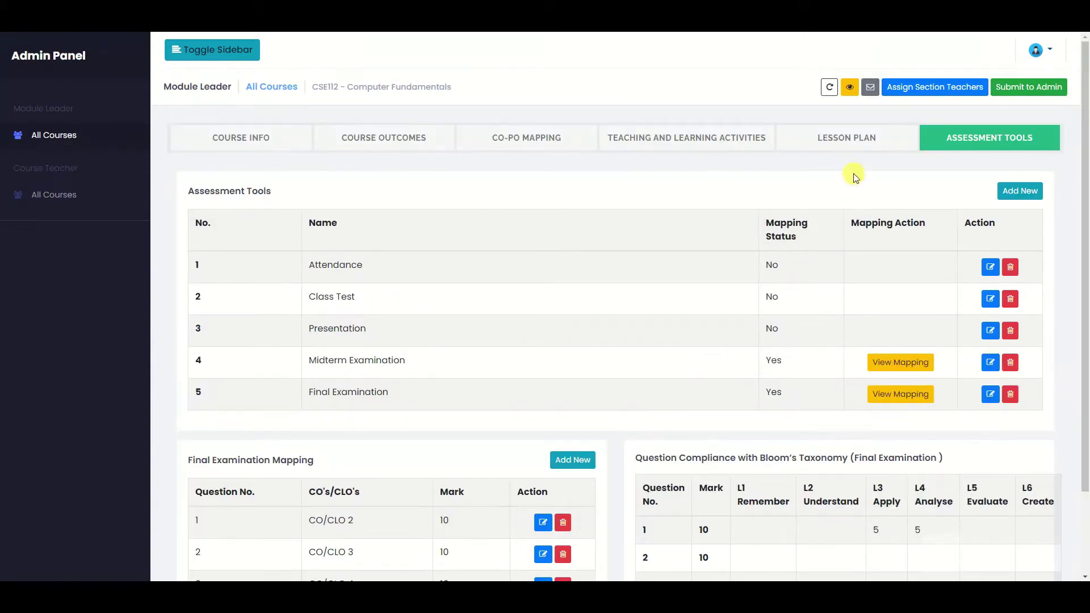
left_click(906, 89)
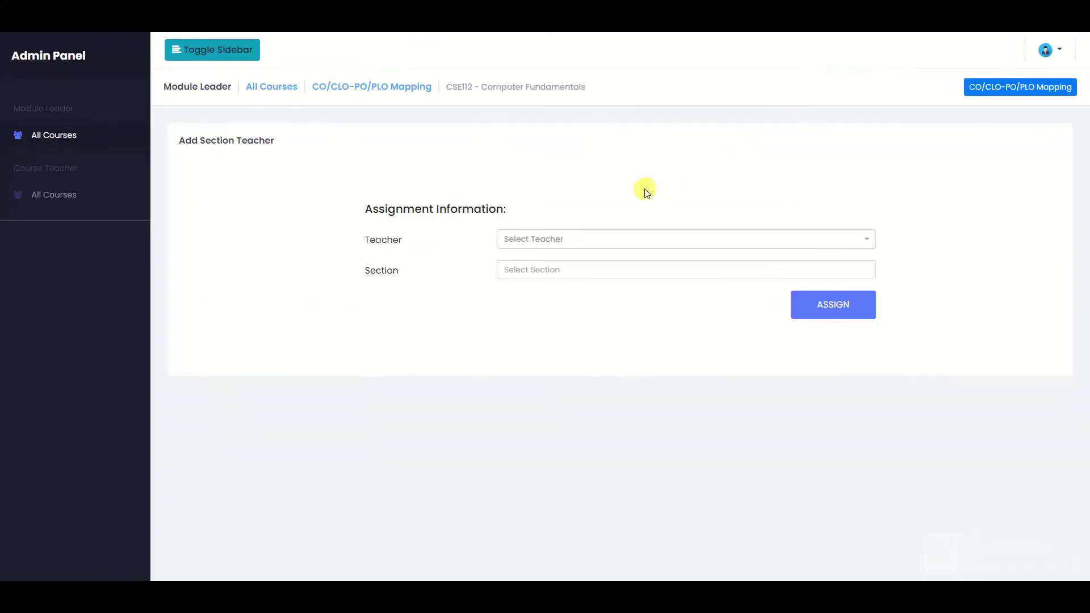
left_click(550, 239)
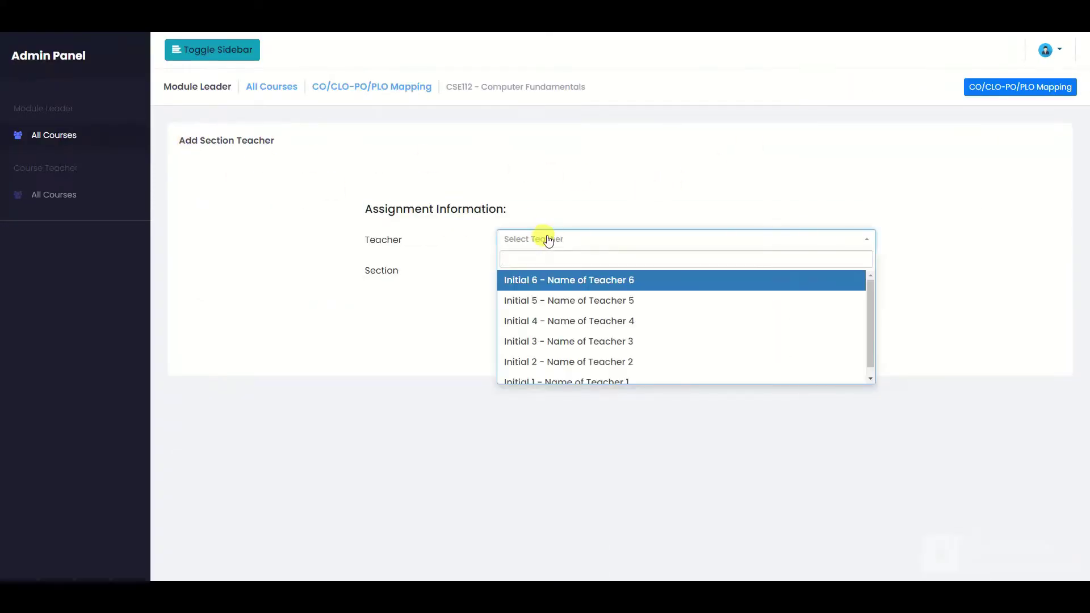
left_click(545, 361)
left_click(535, 269)
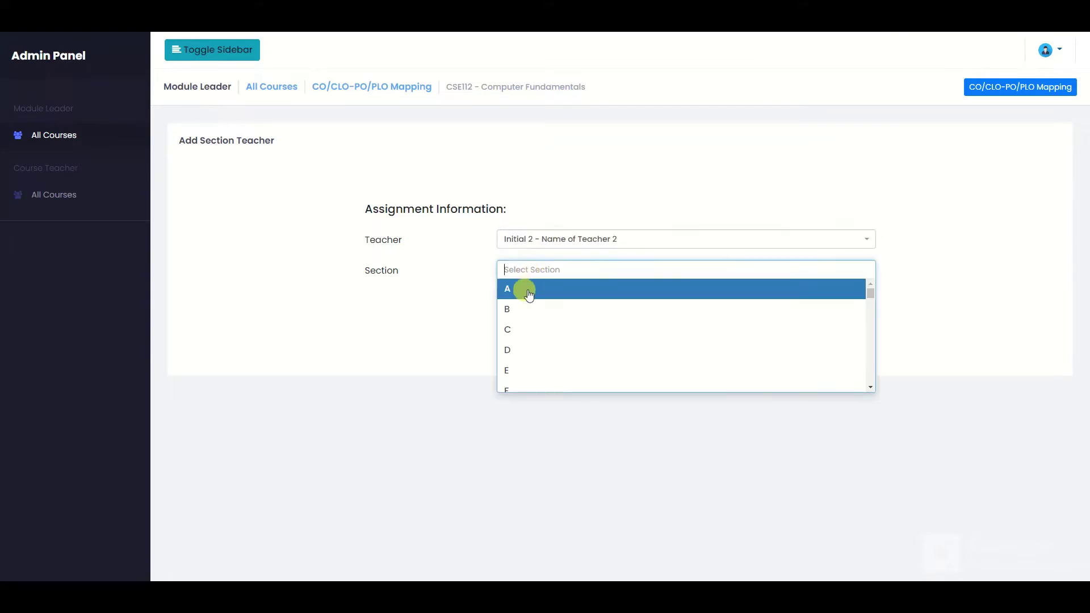
left_click(528, 292)
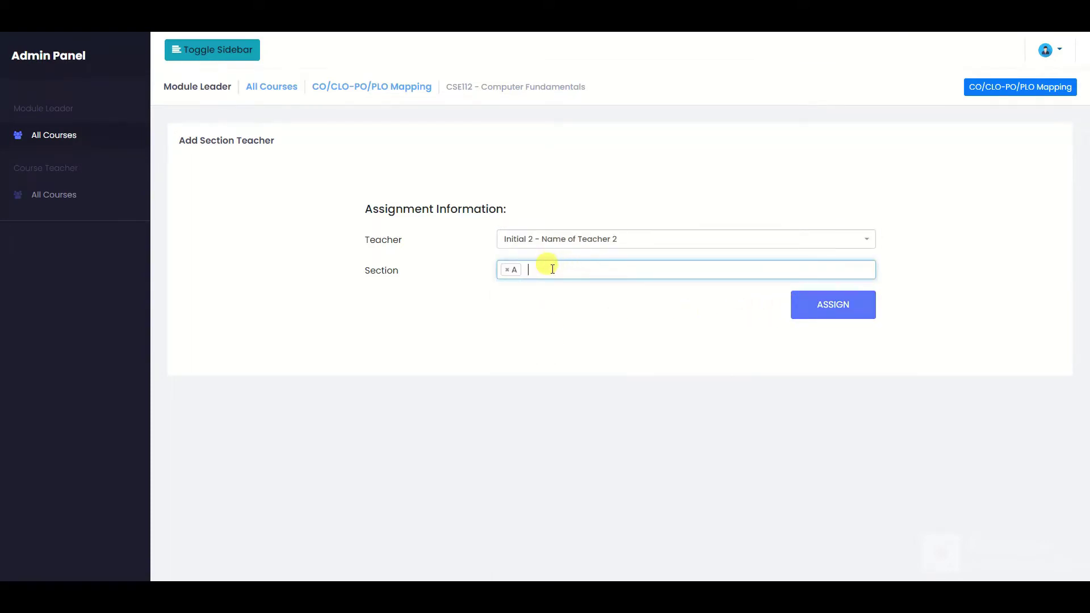
type("B")
left_click(530, 285)
left_click(527, 270)
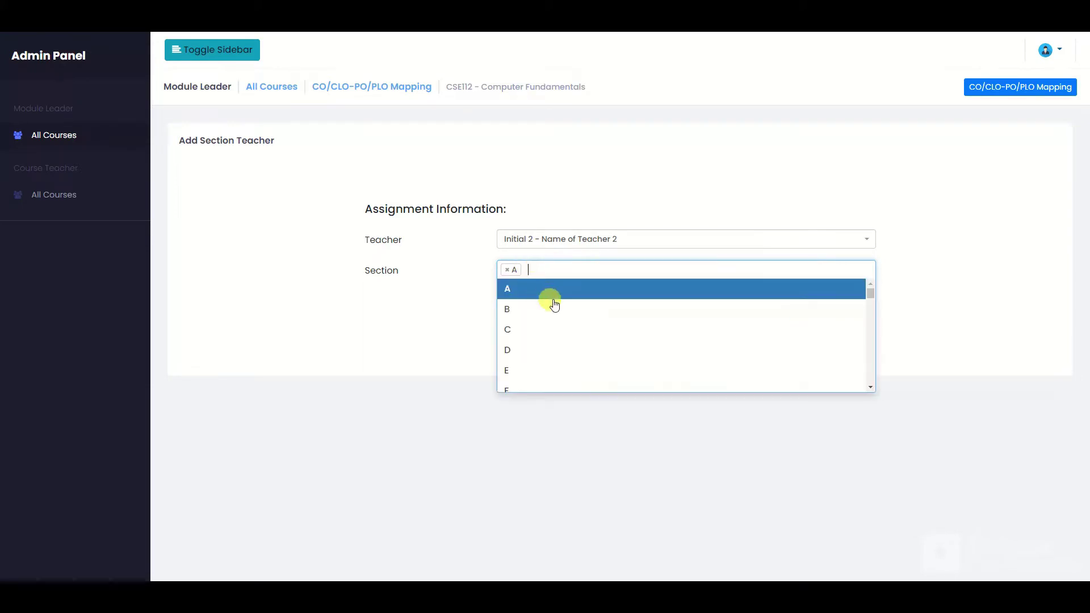
key("Escape")
left_click(794, 311)
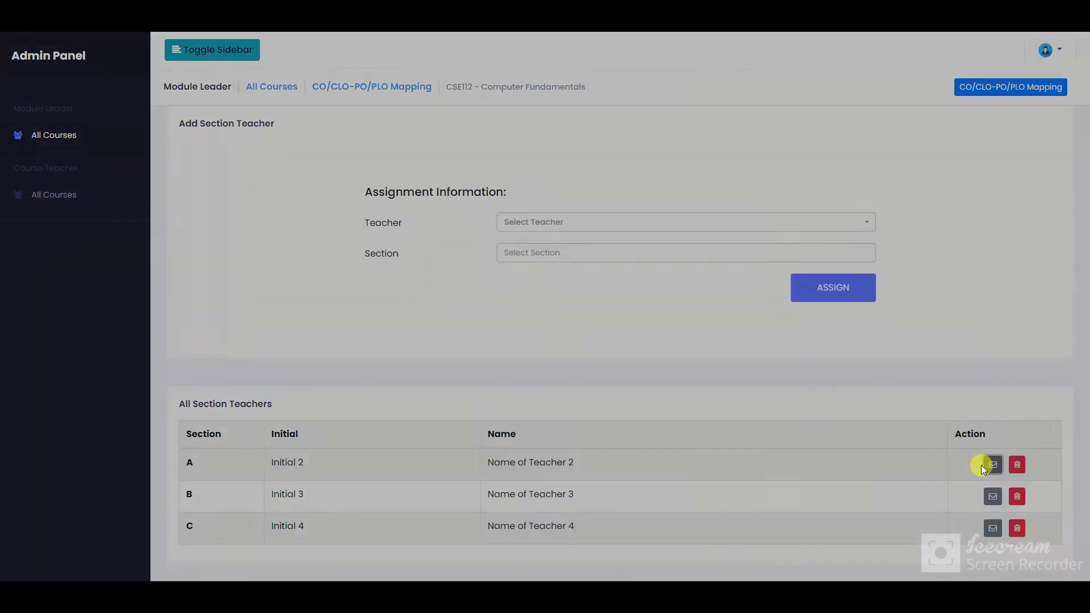
Write and send an email message to the section A teacher from the section teachers list.
left_click(990, 463)
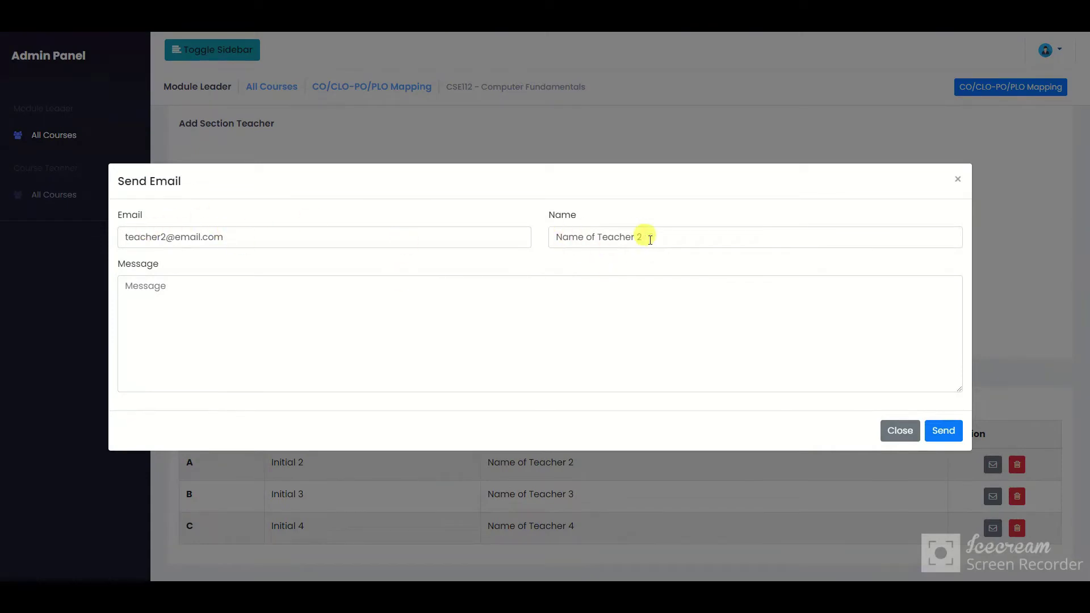
left_click(195, 322)
left_click(941, 431)
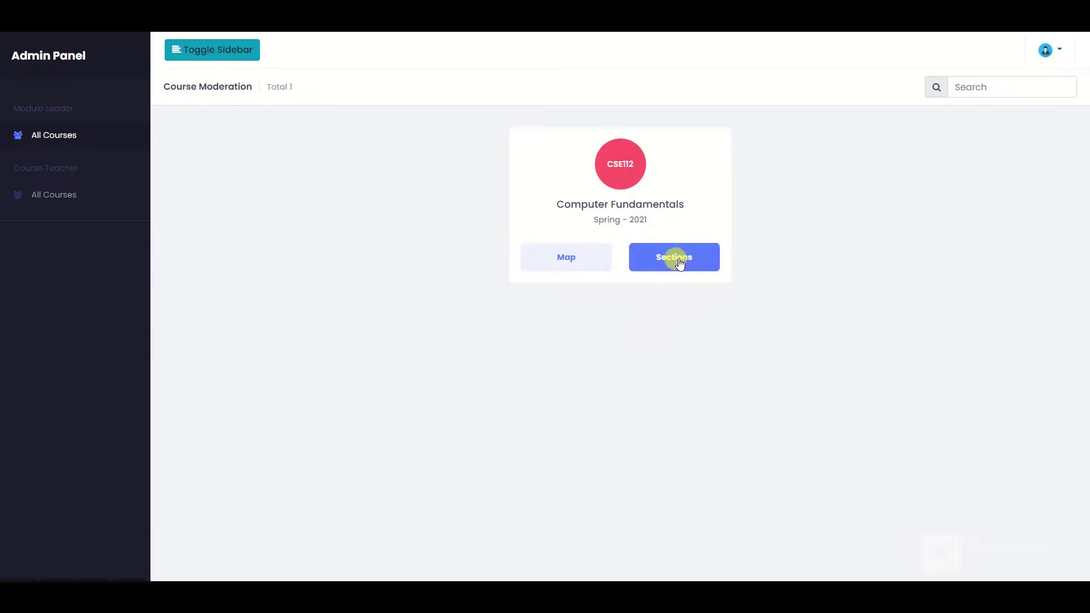
Open the Computer Fundamentals sections, review section A's course reflections, and return to the section teachers list.
left_click(680, 263)
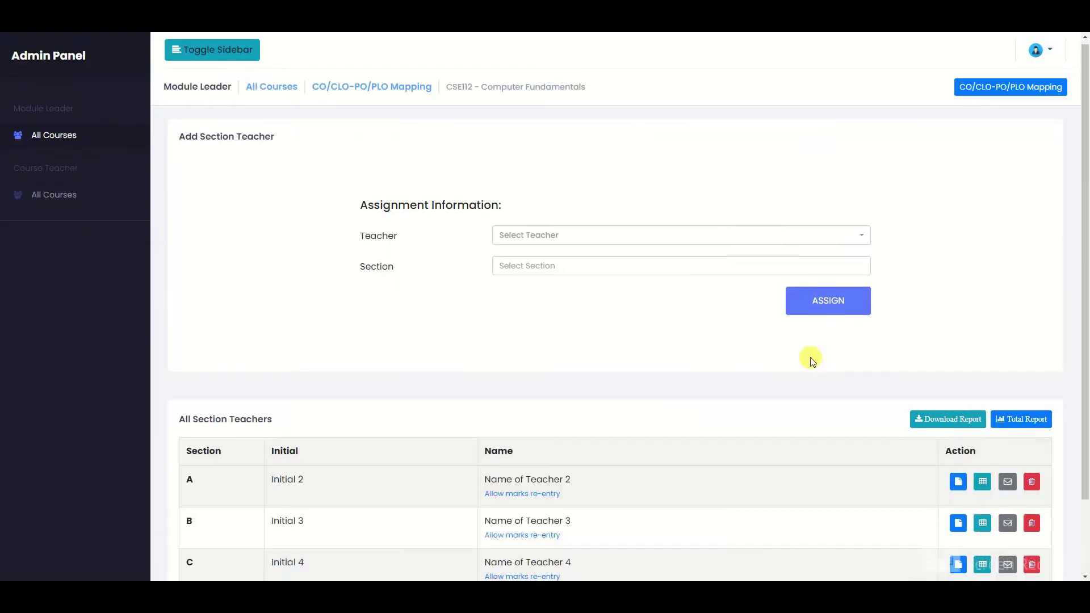
scroll(811, 359, "down", 2)
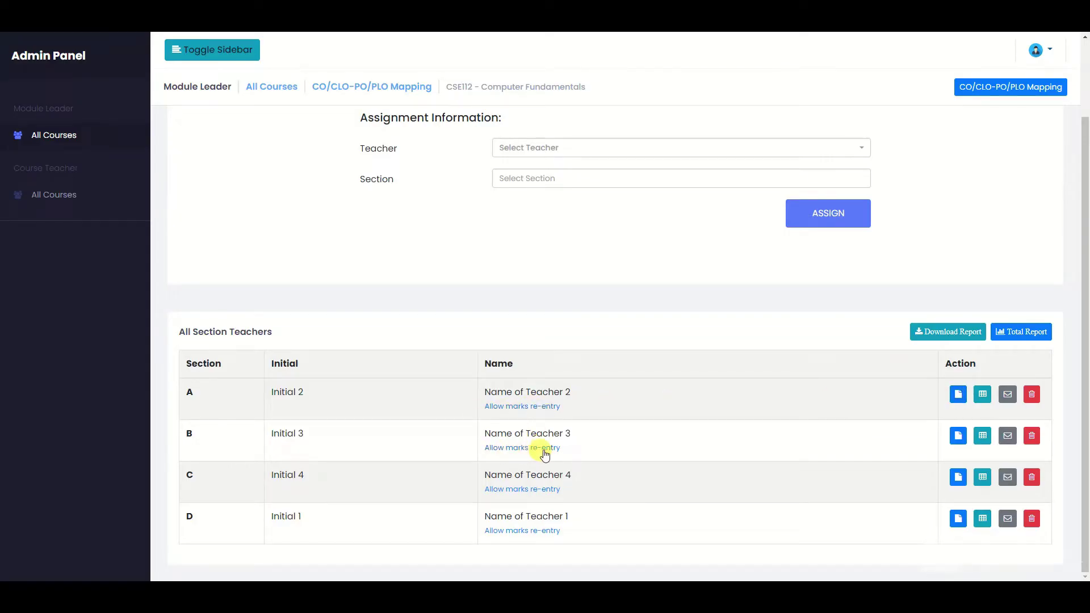
left_click(958, 396)
left_click(785, 139)
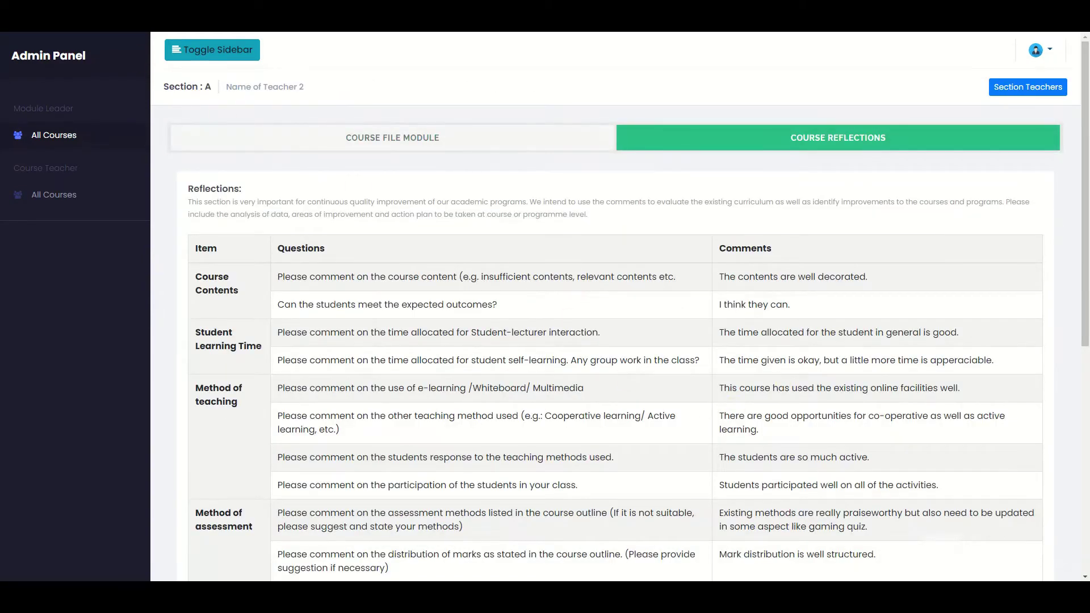
key("alt+Left")
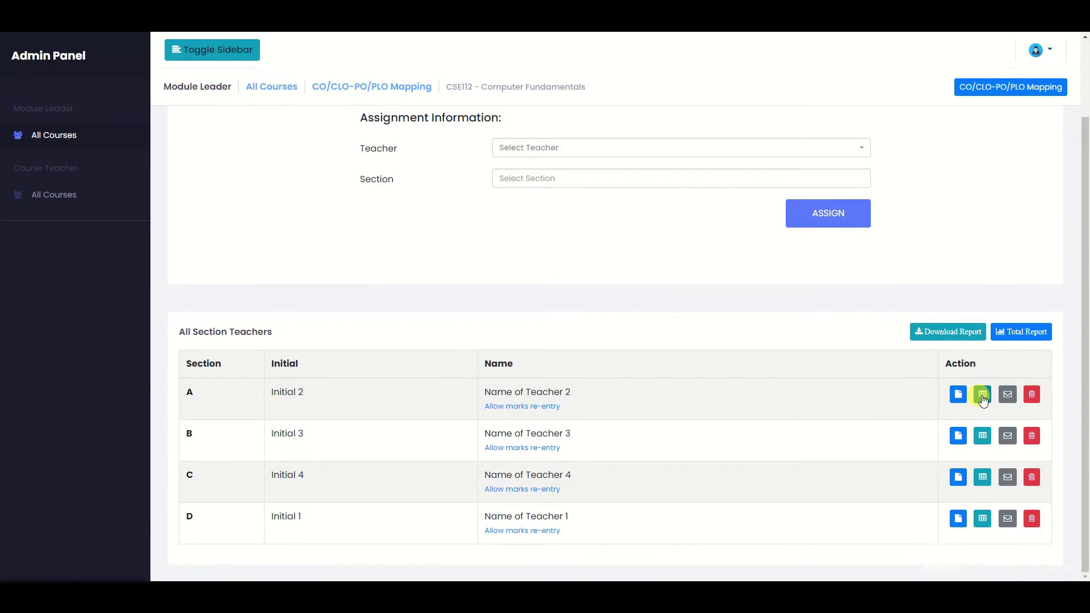
Review section A's question-wise marks and PO/PLO attainment calculation, and return to the section teachers list.
left_click(982, 397)
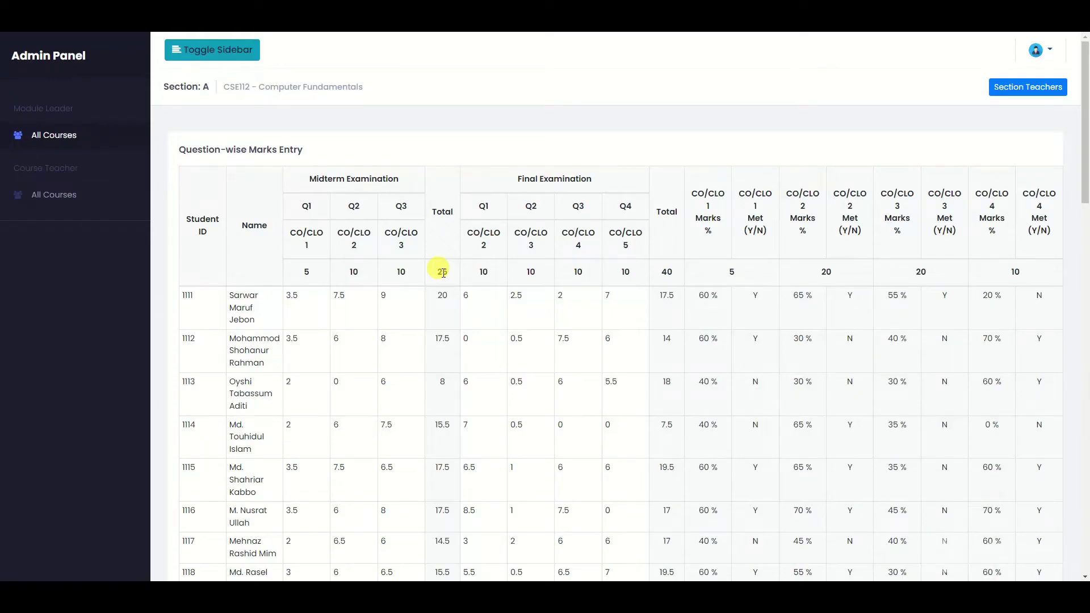
scroll(723, 280, "down", 1)
scroll(640, 227, "up", 1)
scroll(963, 243, "down", 4)
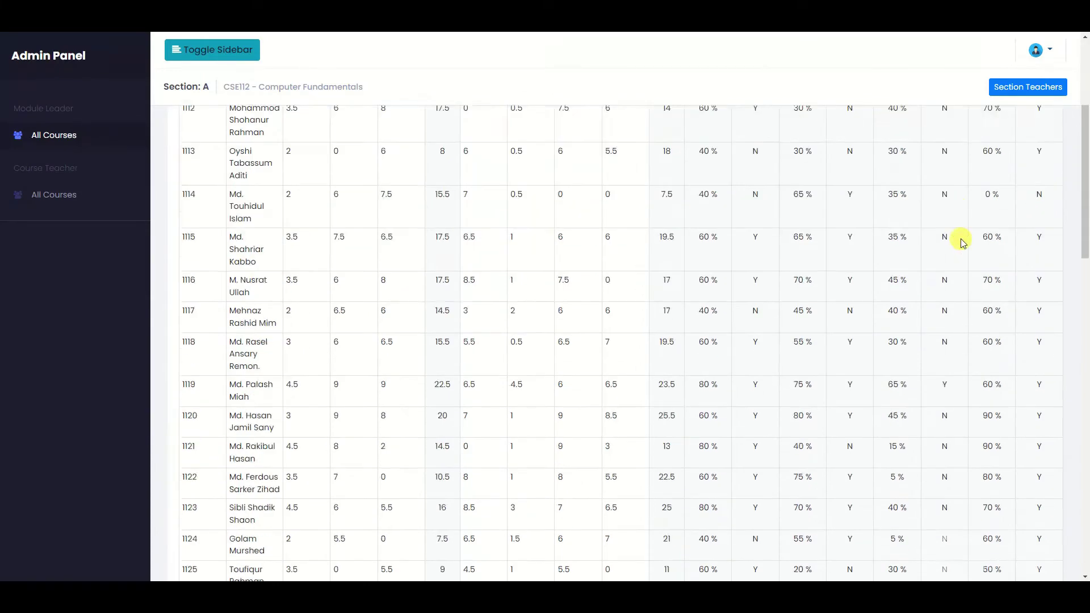
scroll(963, 243, "down", 15)
scroll(358, 462, "down", 2)
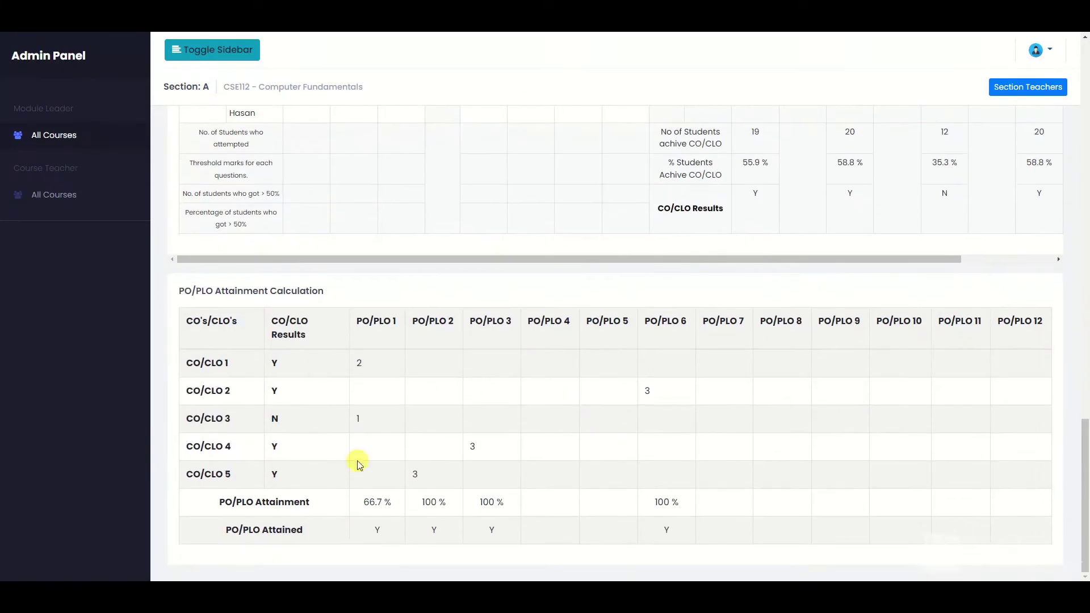
key("alt+Left")
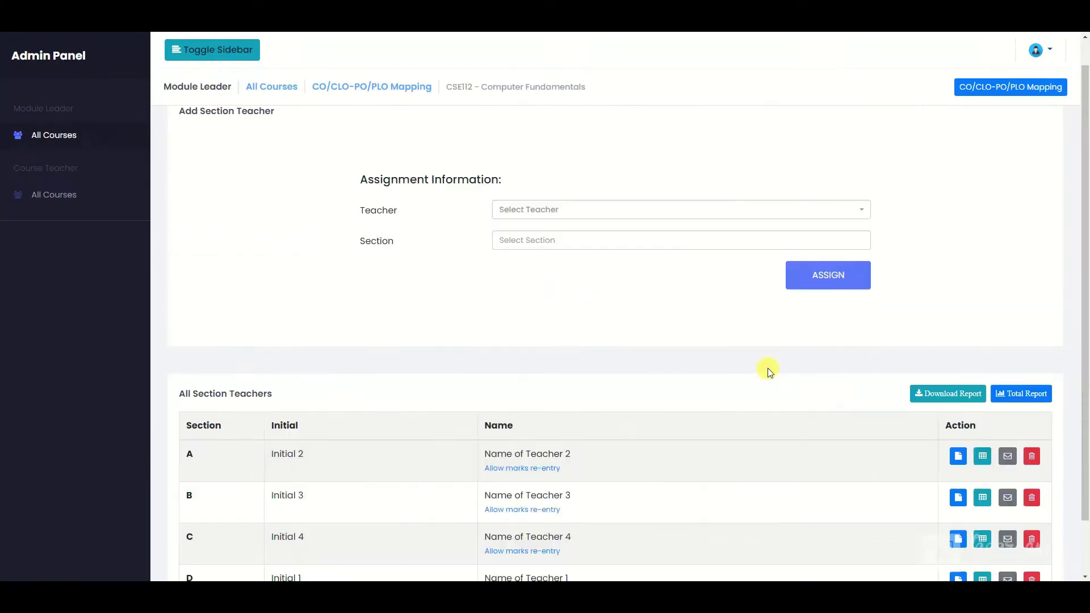
Review the total report for all sections, covering question-wise marks, CO/CLO results and PO/PLO attainment.
scroll(994, 384, "up", 2)
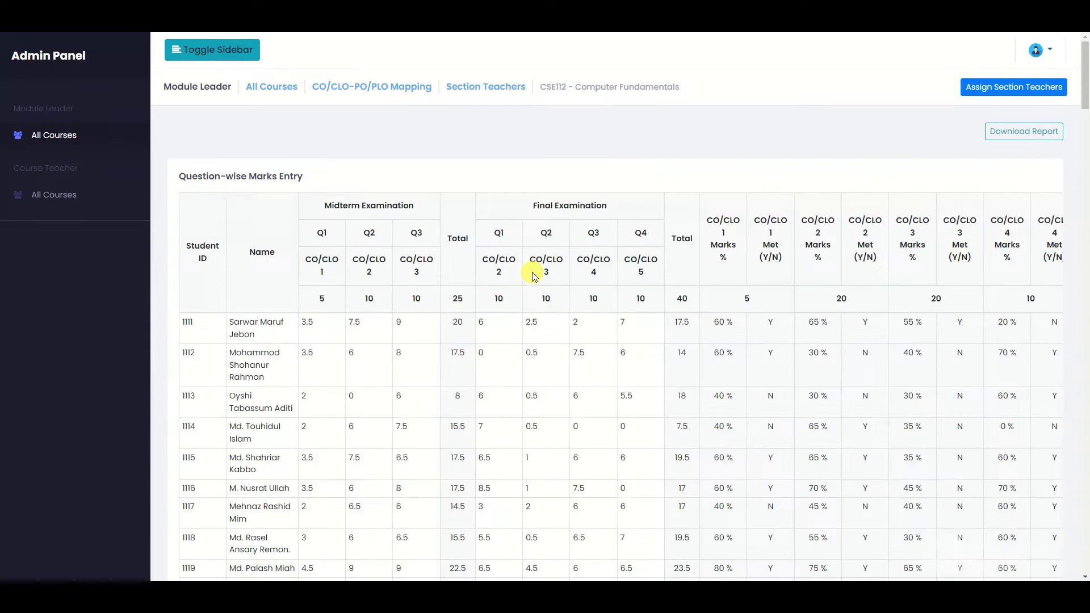
scroll(531, 274, "down", 10)
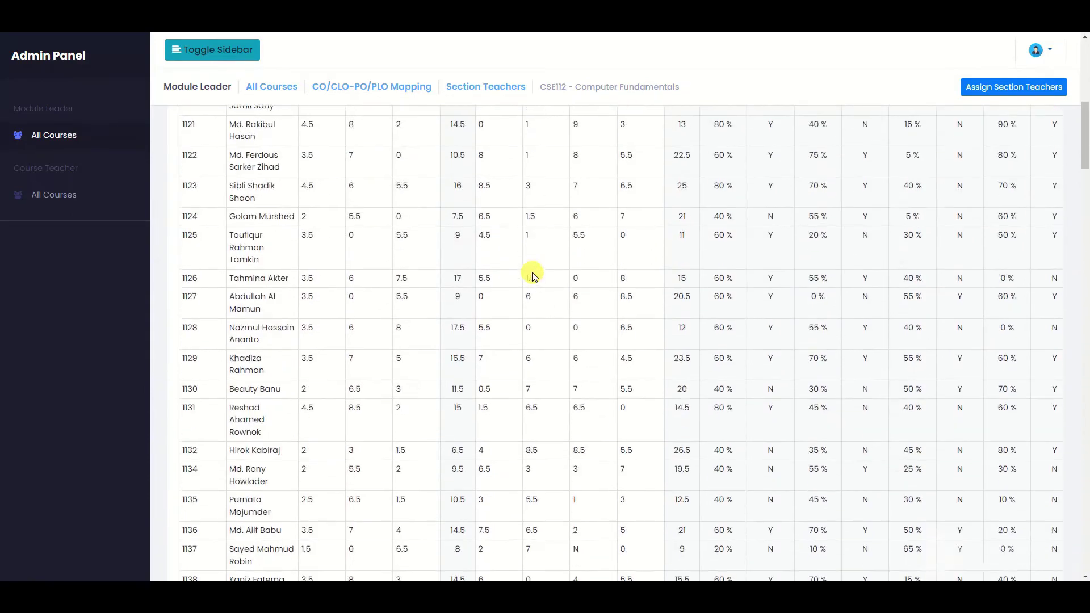
scroll(533, 274, "down", 15)
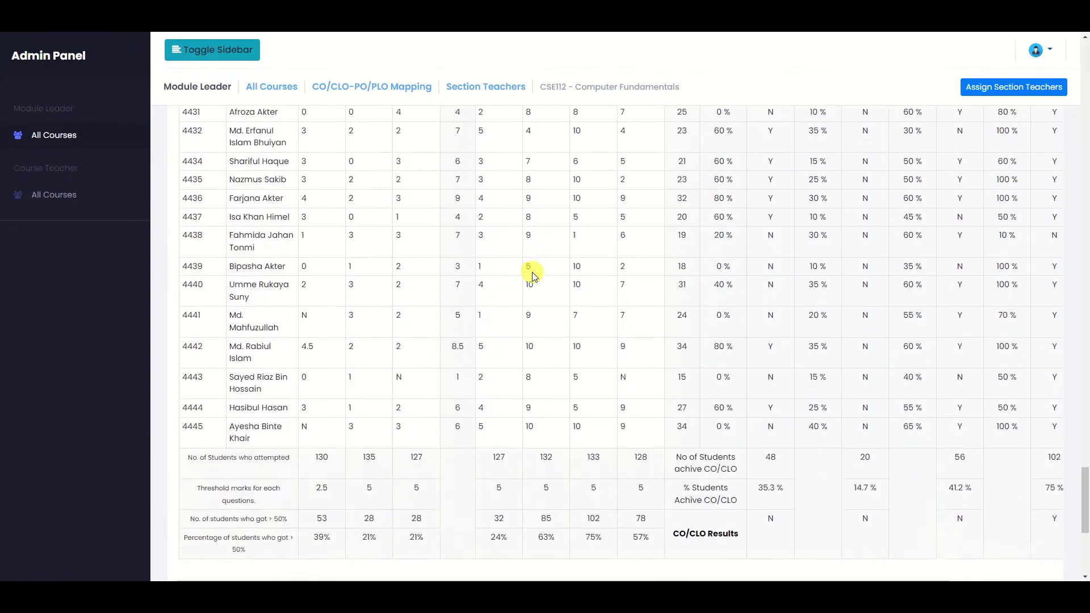
scroll(633, 212, "up", 3)
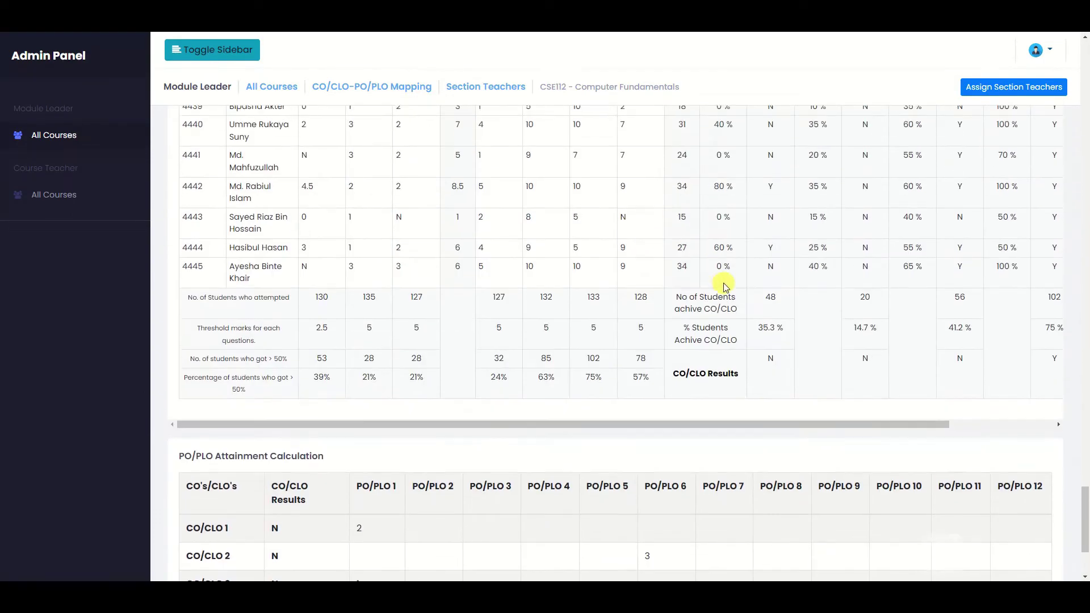
scroll(1004, 369, "down", 3)
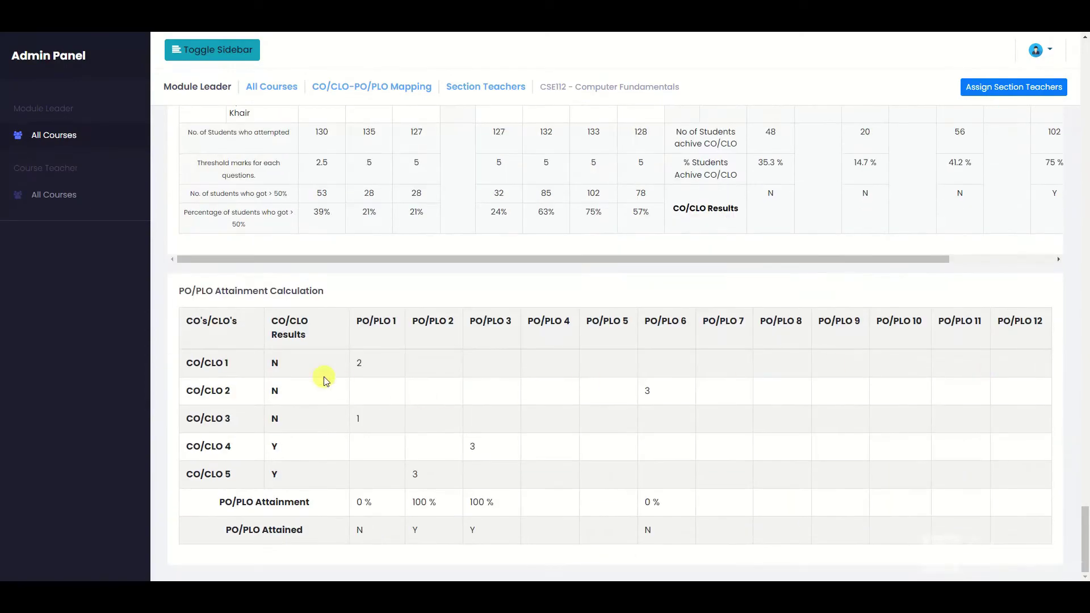
Preview the printable total report for all sections without printing it, and request the report download from the section teachers list.
scroll(668, 452, "up", 20)
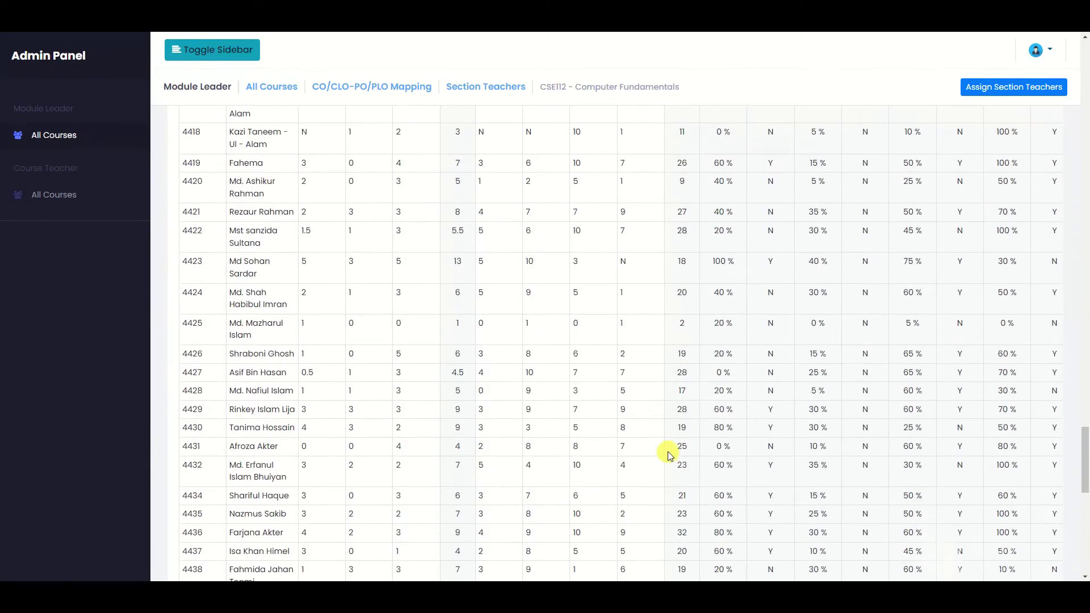
scroll(667, 453, "up", 10)
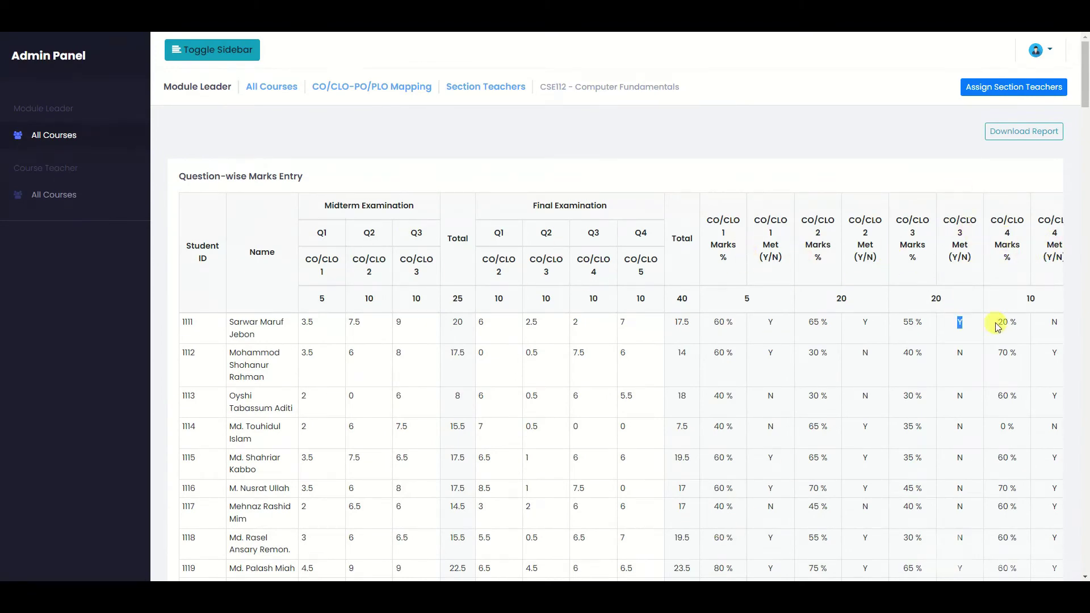
left_click_drag(965, 321, 1003, 321)
left_click(852, 262)
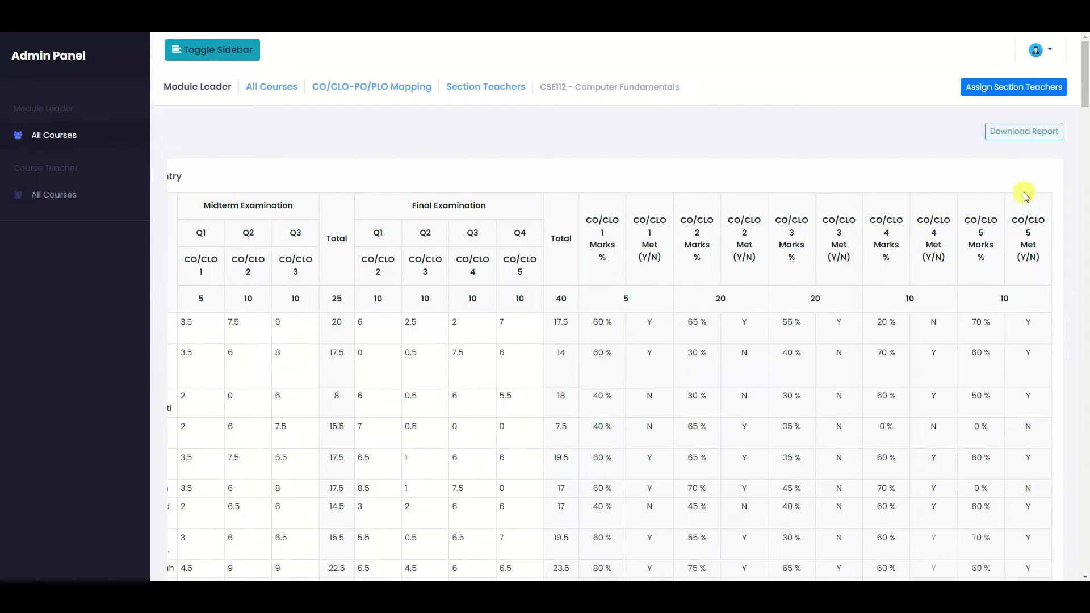
left_click(1030, 134)
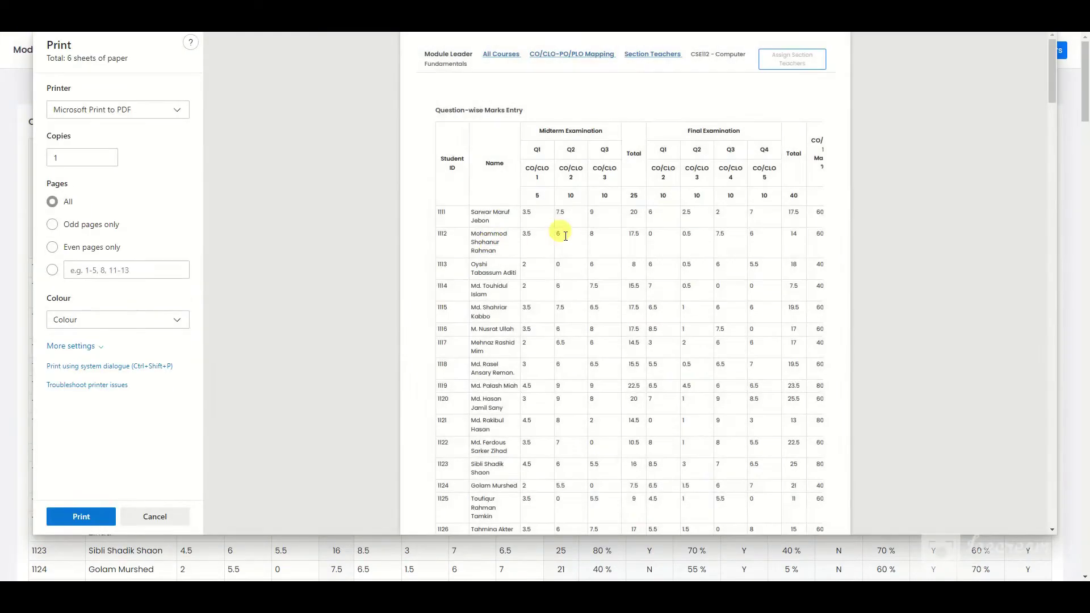
scroll(568, 222, "down", 1)
scroll(571, 215, "down", 5)
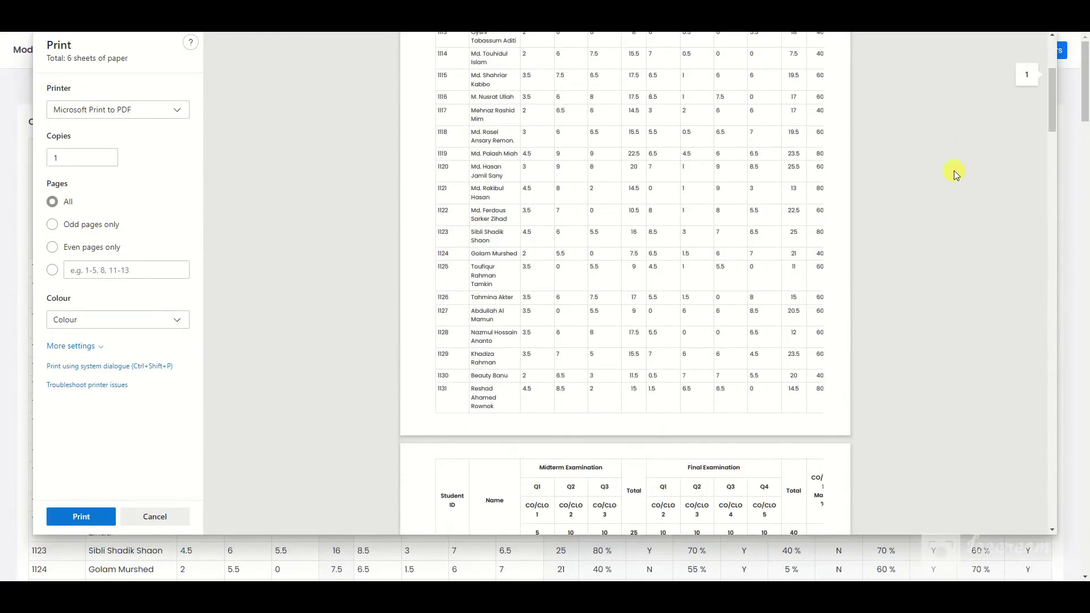
left_click(155, 517)
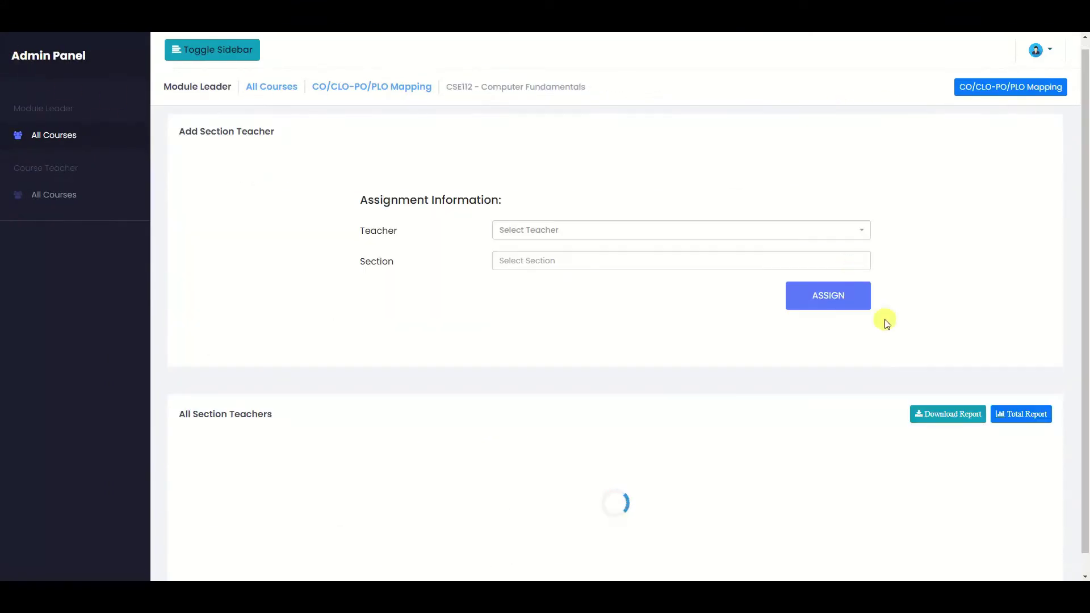
left_click(934, 418)
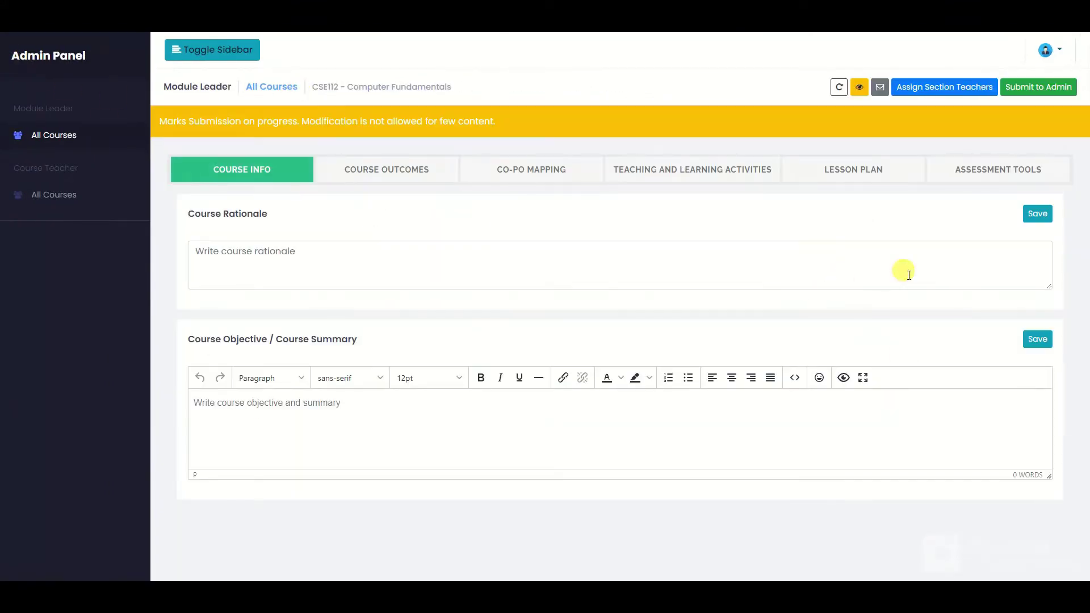
Add a drive link to the Midterm Examination in the course's assessment tools and save the changes.
left_click(1031, 89)
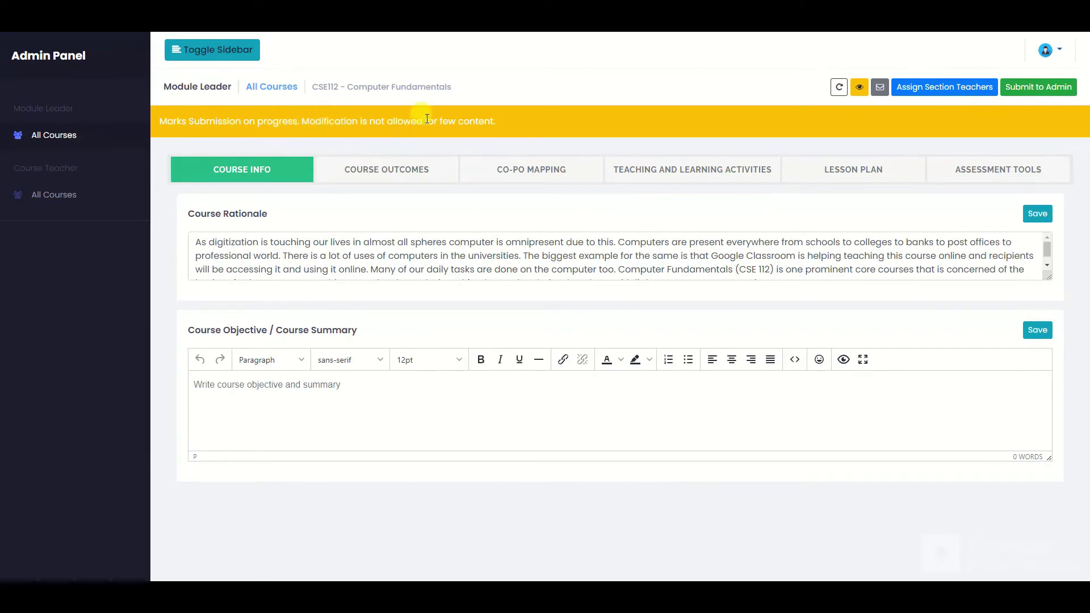
left_click(965, 169)
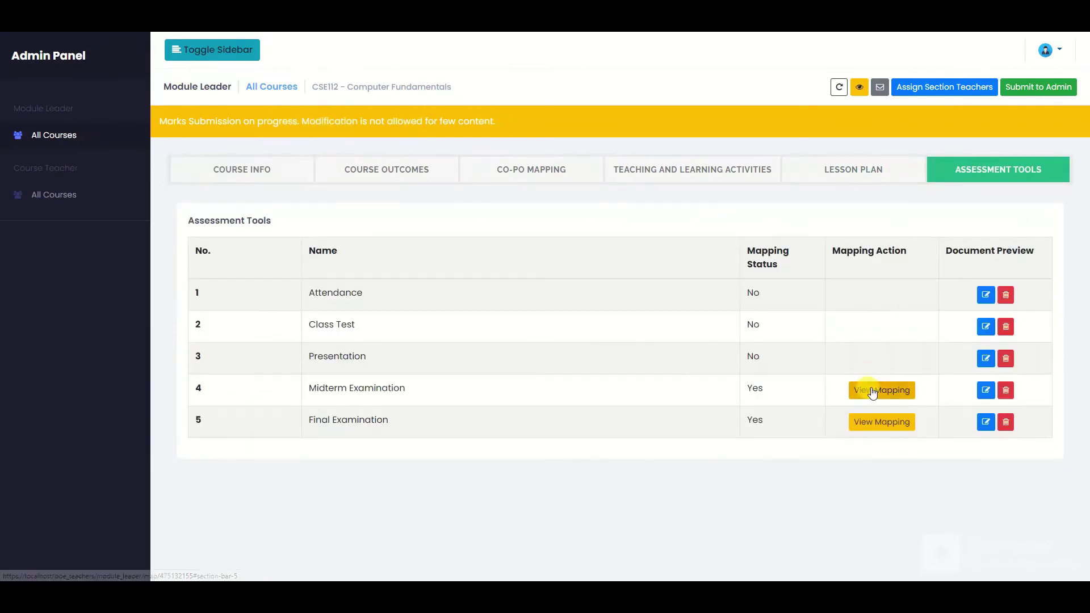
left_click(985, 390)
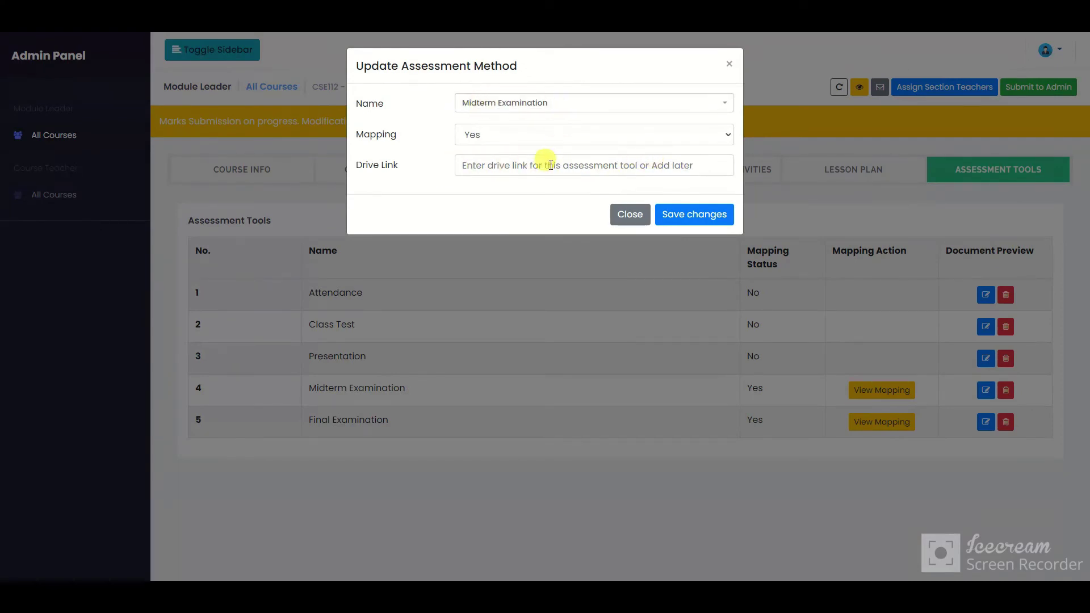
left_click(507, 166)
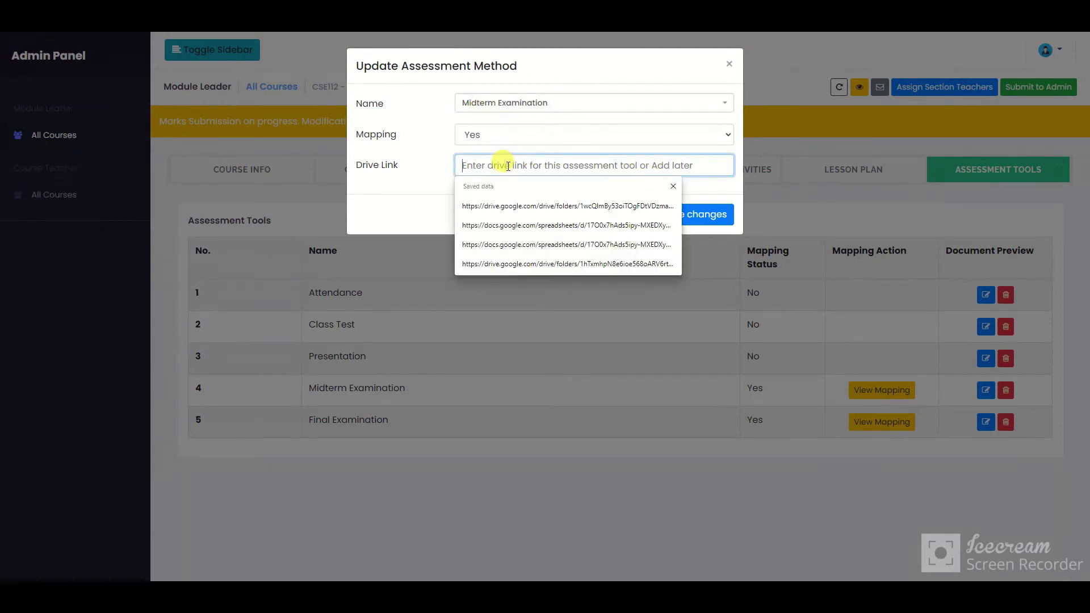
key("ctrl+v")
left_click(702, 215)
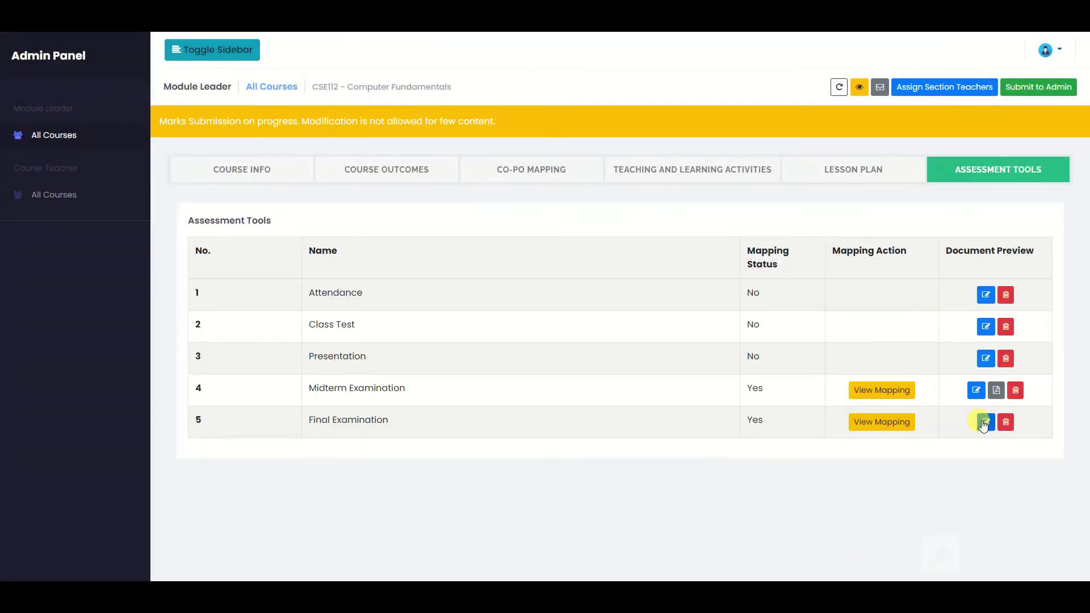
Add a drive link to the Final Examination in the assessment tools and save it.
left_click(984, 422)
left_click(505, 166)
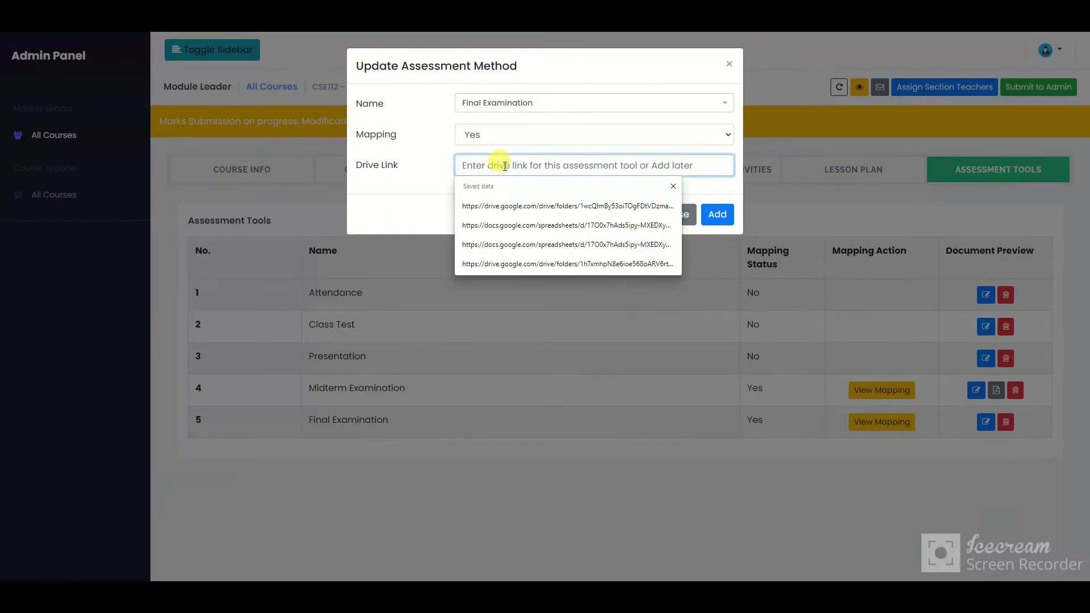
key("ctrl+v")
left_click(711, 218)
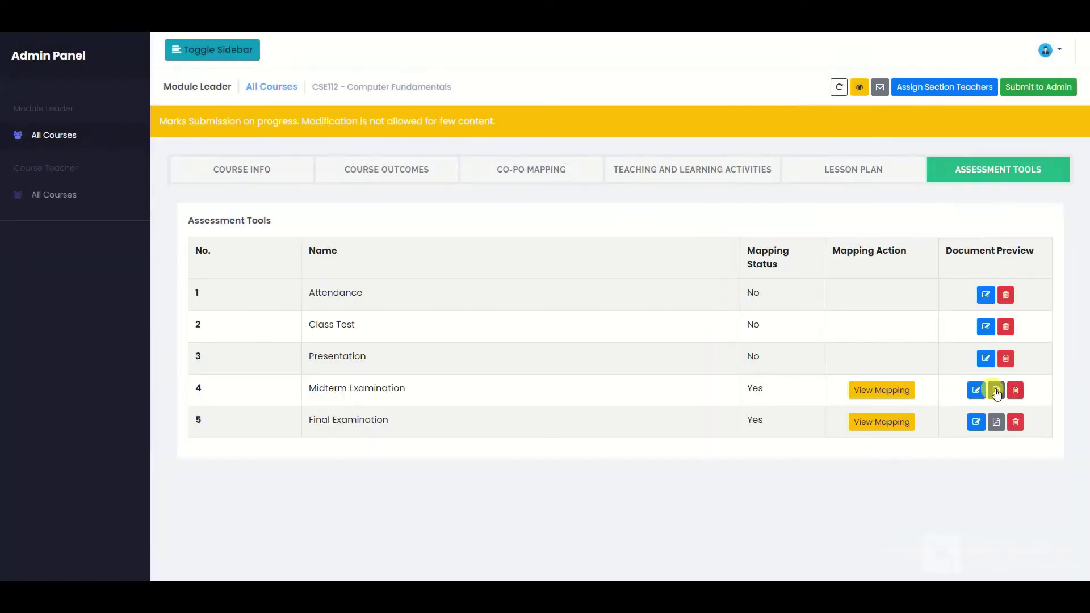
Preview the linked Midterm and Final Examination question documents and return to the assessment tools list.
left_click(996, 392)
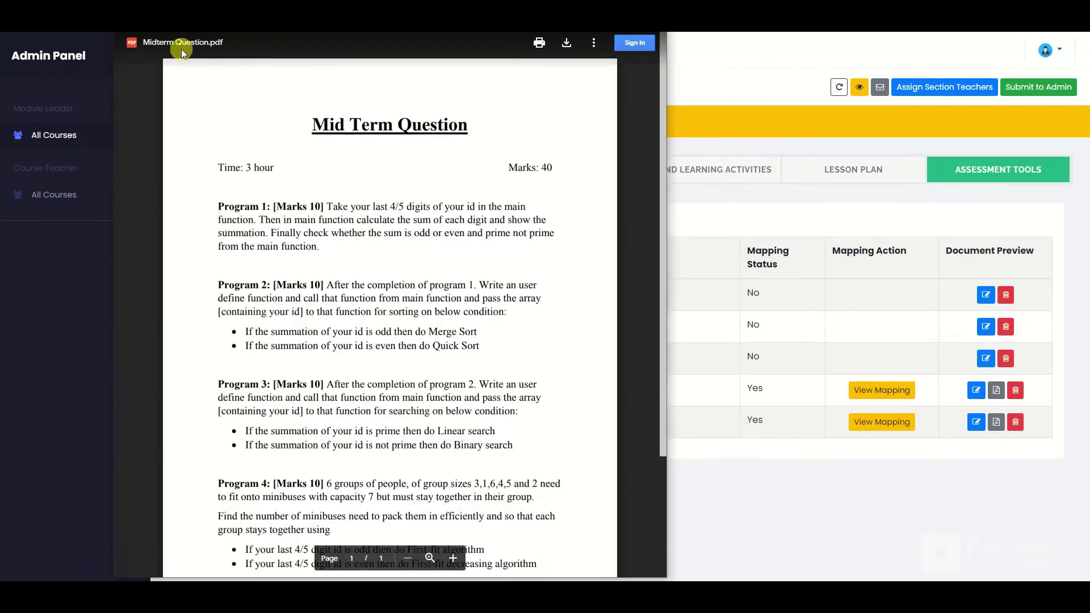
left_click(778, 183)
left_click(993, 421)
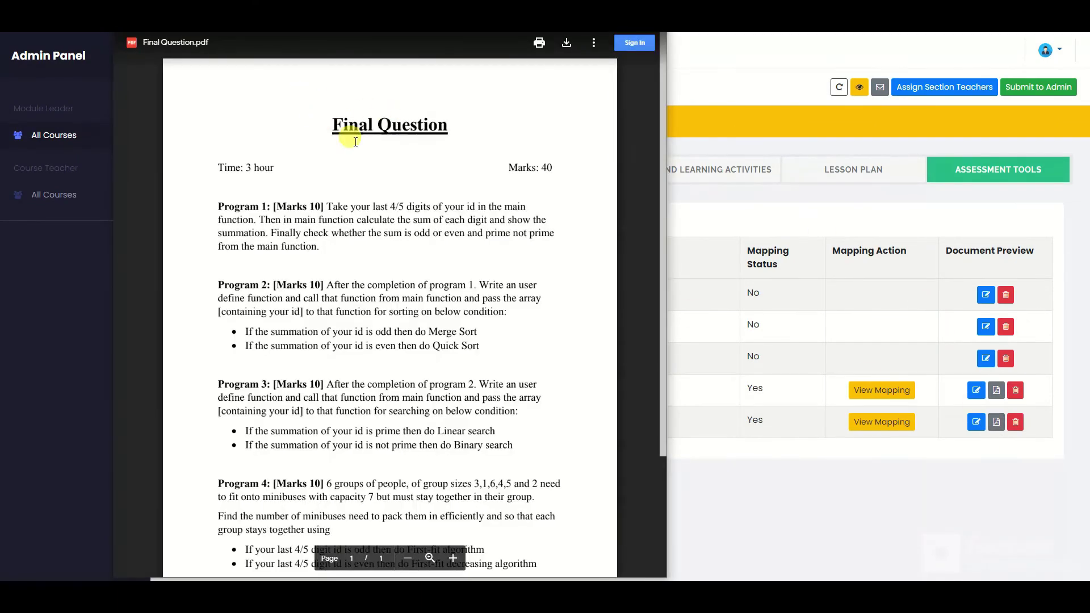
left_click(841, 326)
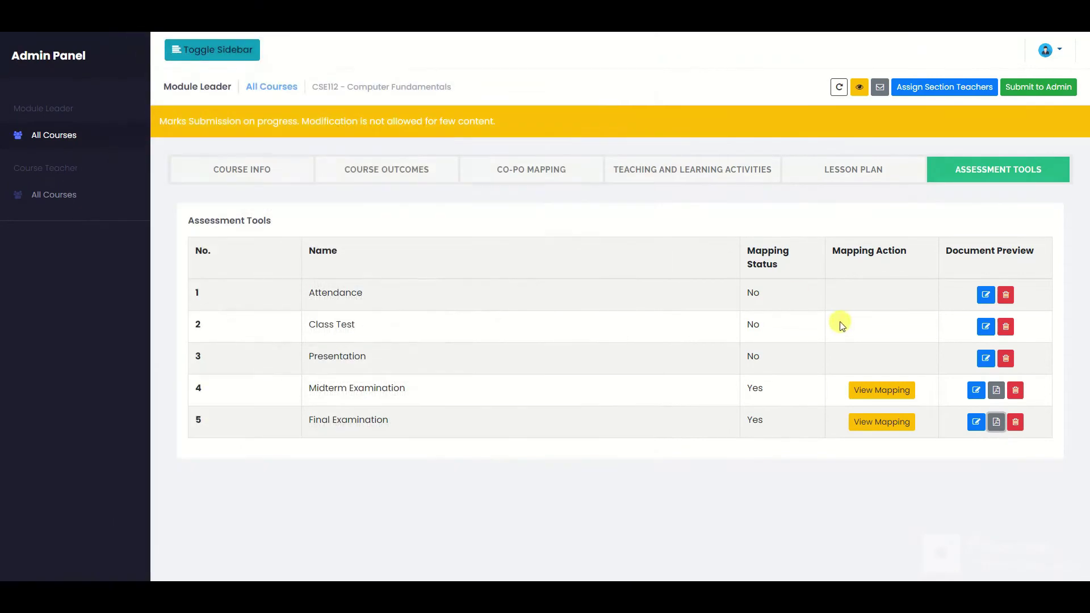
Fill in the report submission's reflection comments, starting with "The contents are well decorated." for course contents, and try to submit to Admin.
left_click(1034, 89)
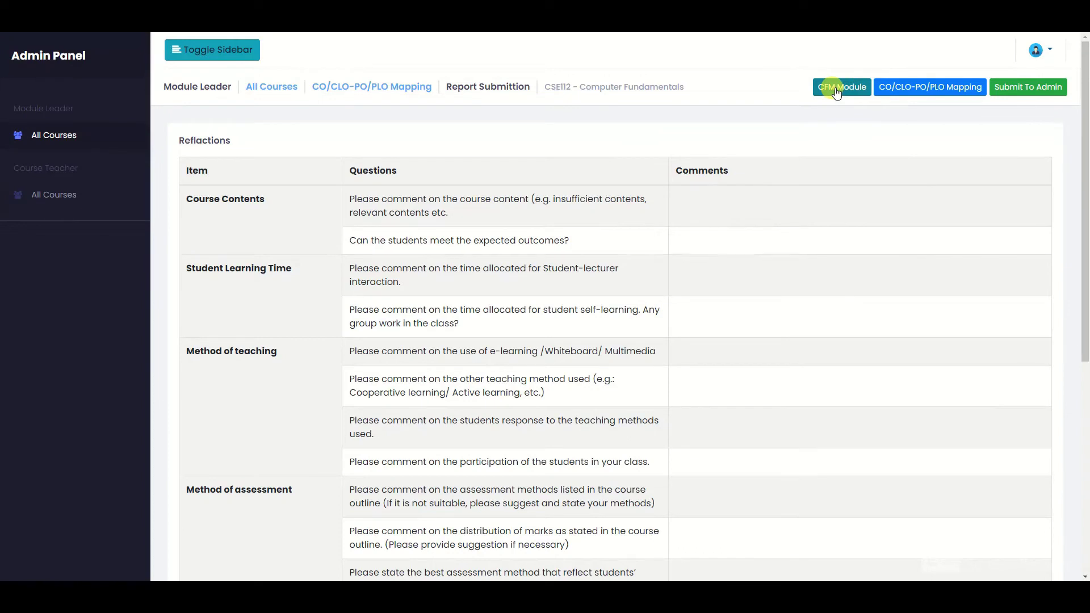
left_click(699, 202)
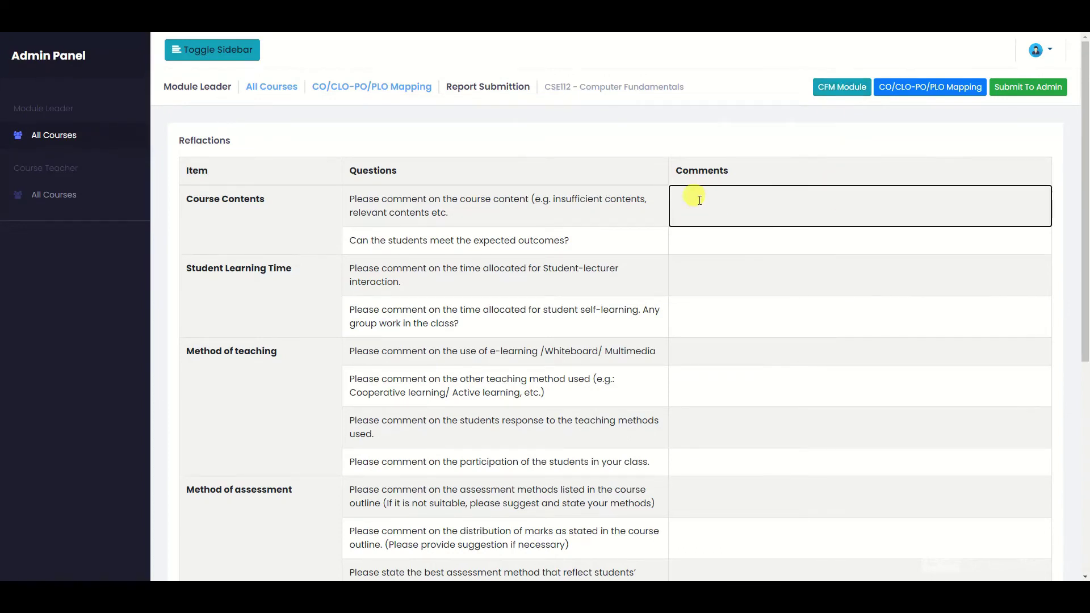
type("The contents are well decorated.")
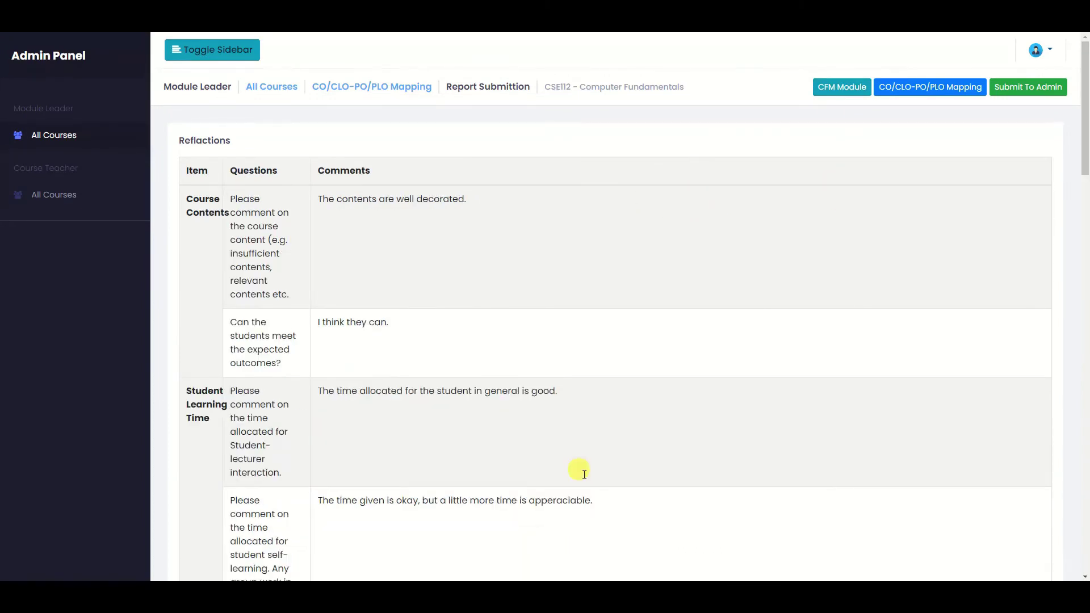
left_click(1054, 86)
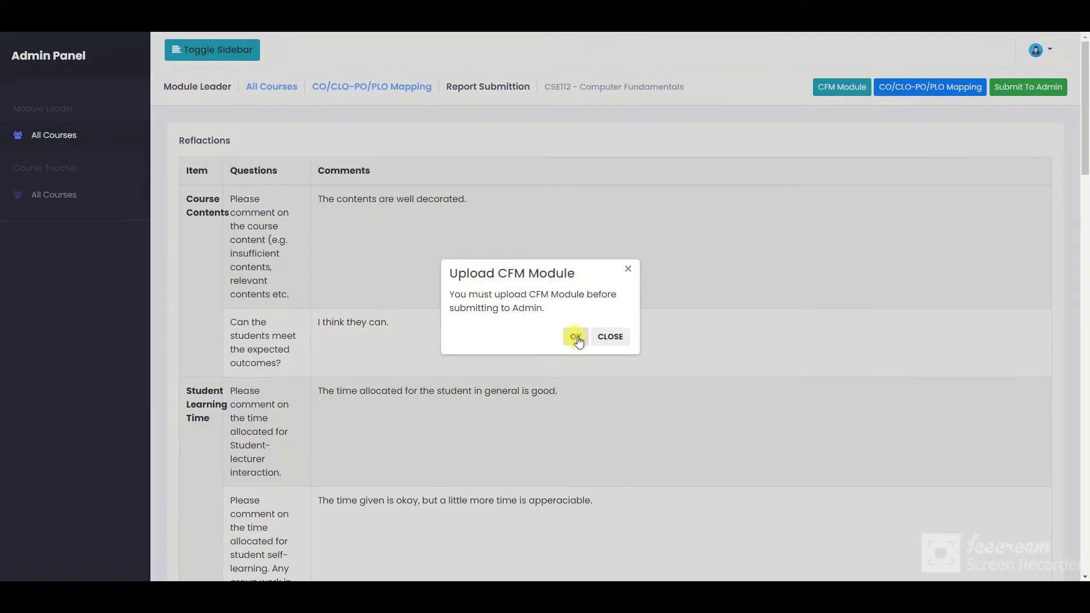
left_click(594, 336)
left_click(840, 87)
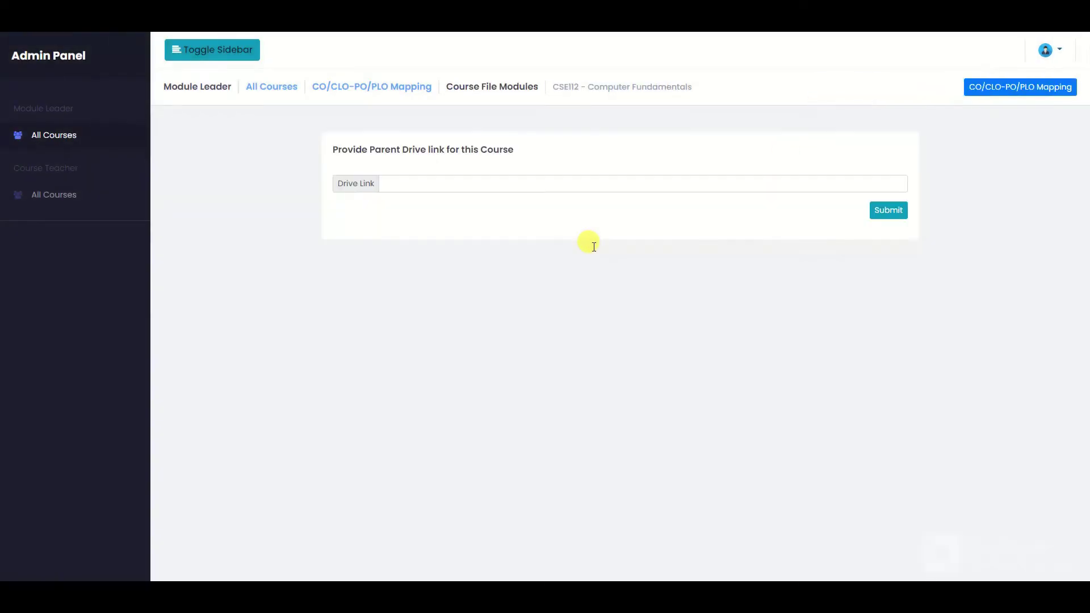
left_click(454, 182)
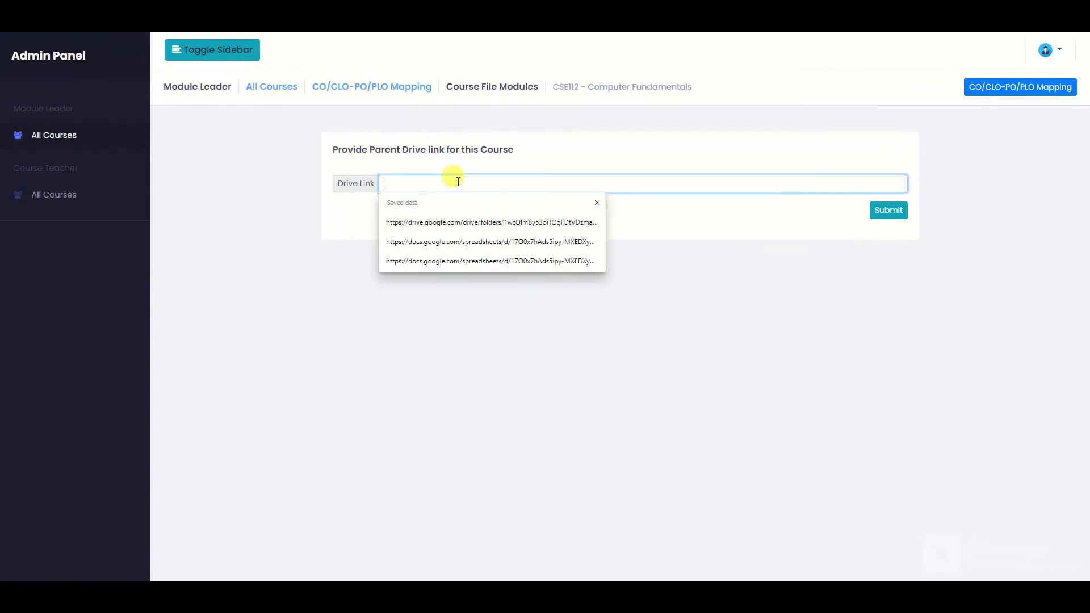
left_click(486, 220)
left_click(885, 210)
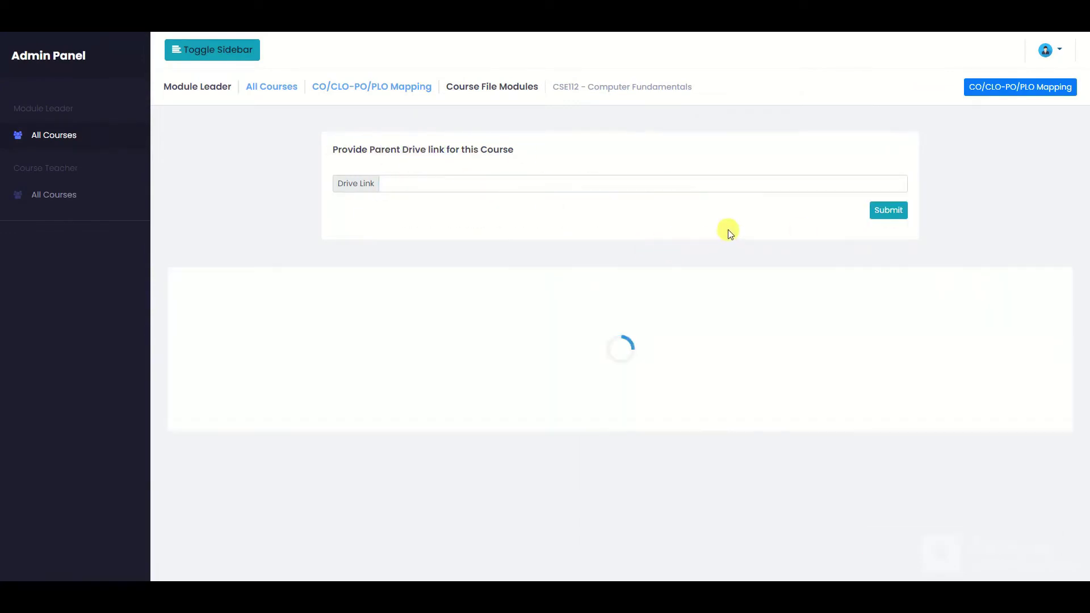
left_click(981, 323)
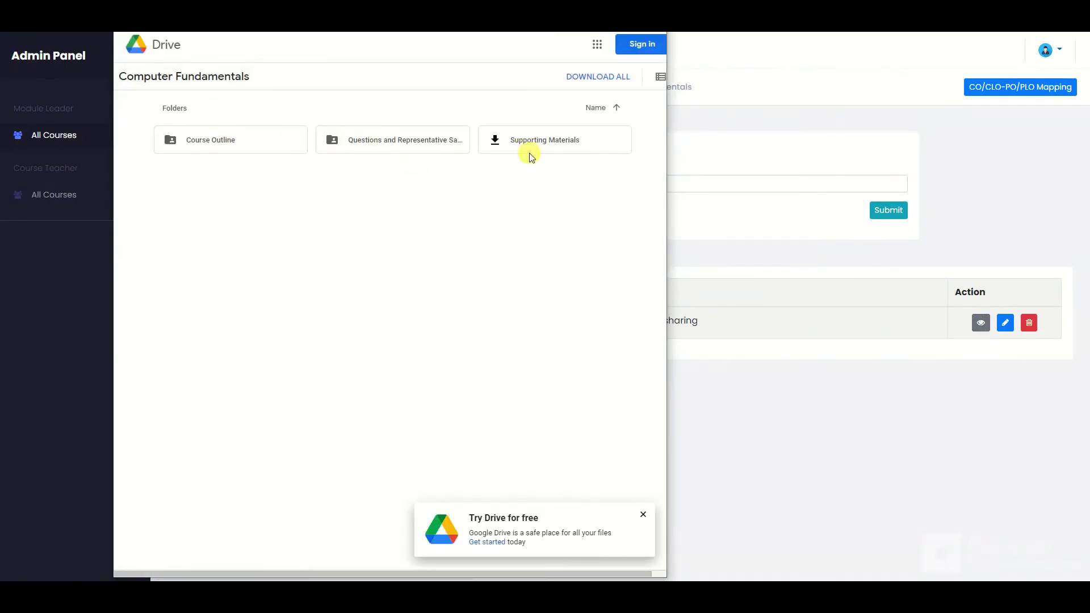
left_click(622, 60)
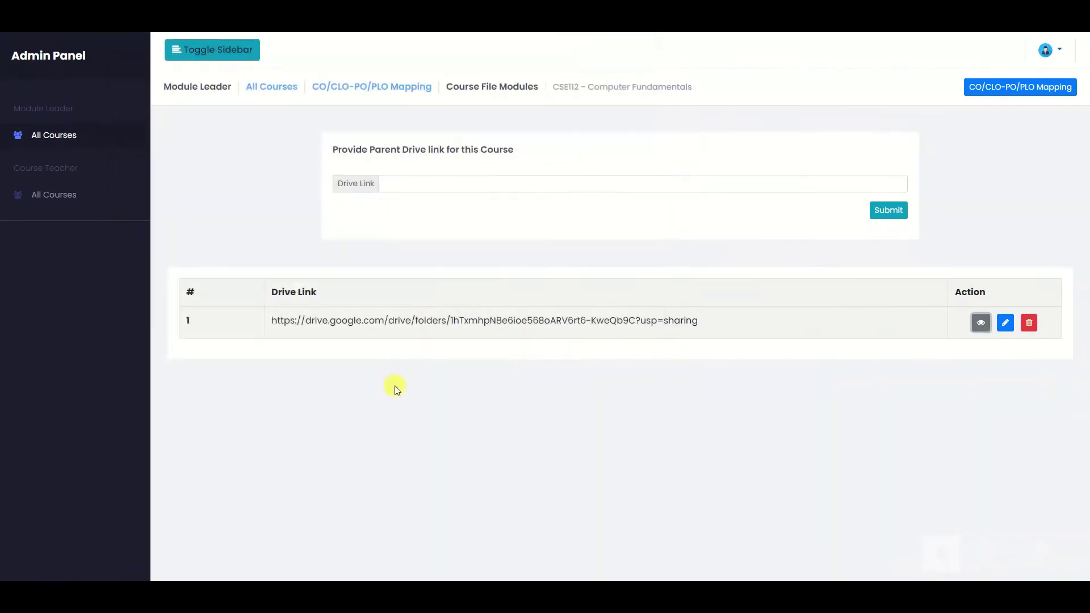
Return to the CSE112 report submission and submit the course to Admin.
left_click(993, 87)
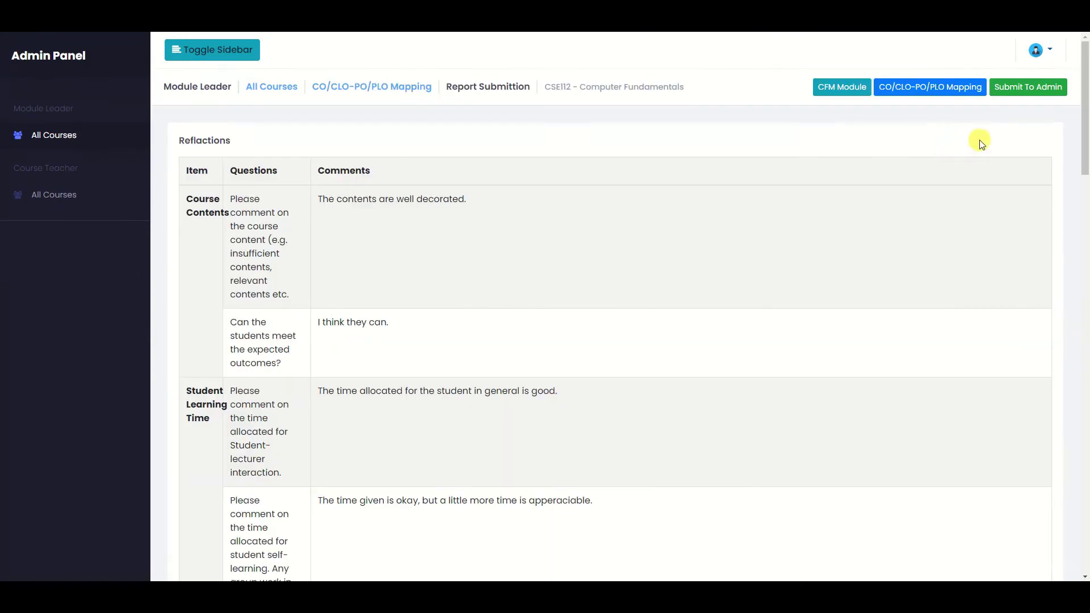
left_click(1041, 93)
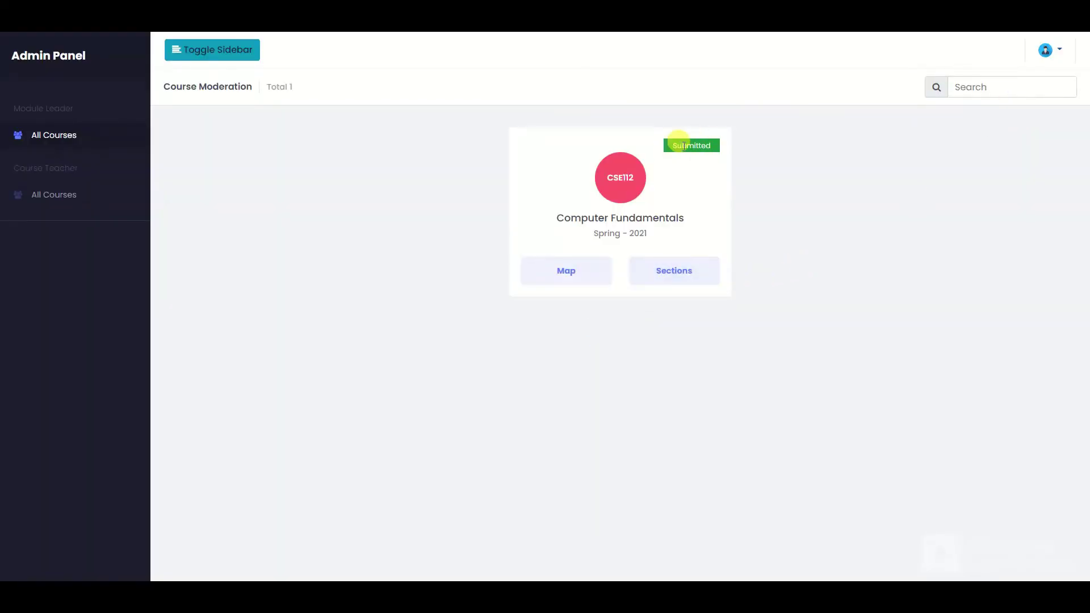
Review the submitted Computer Fundamentals course map, from course info, outcomes and CO-PO mapping to learning activities, lesson plan and assessment tools.
left_click(576, 274)
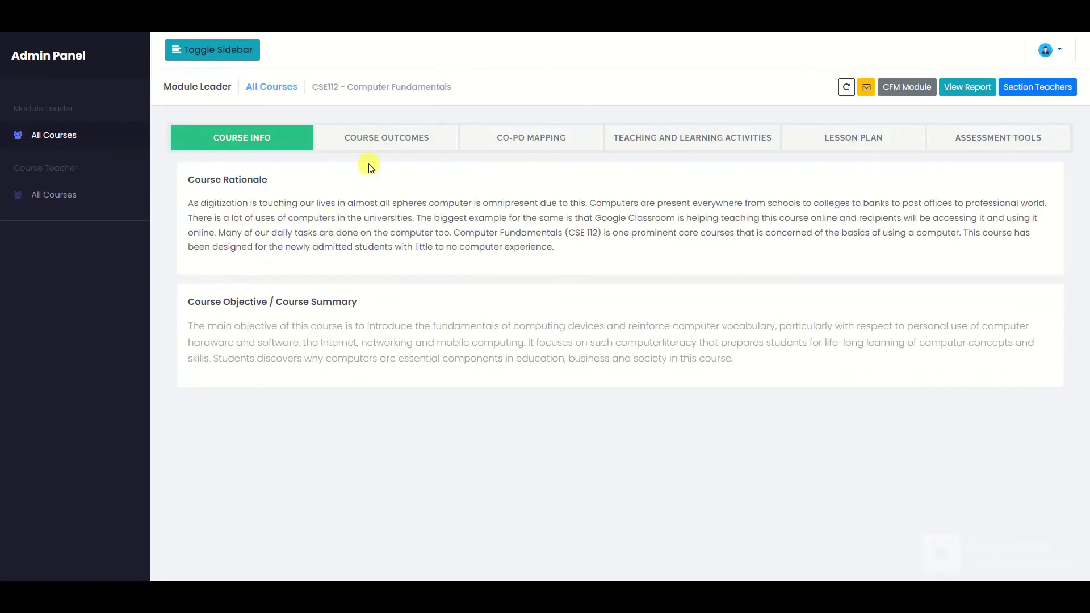
left_click(366, 139)
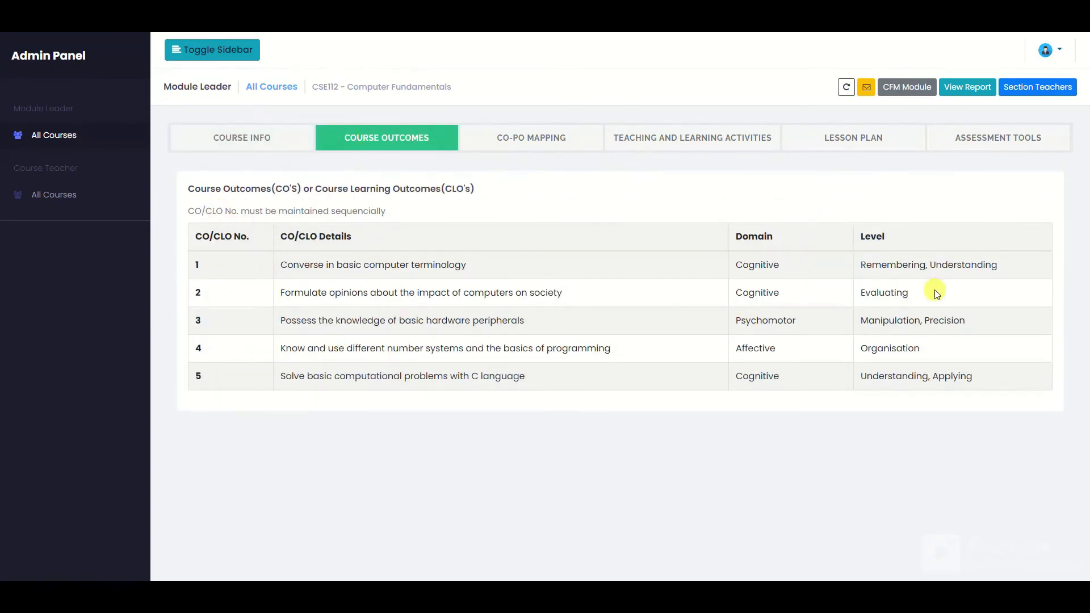
left_click(553, 138)
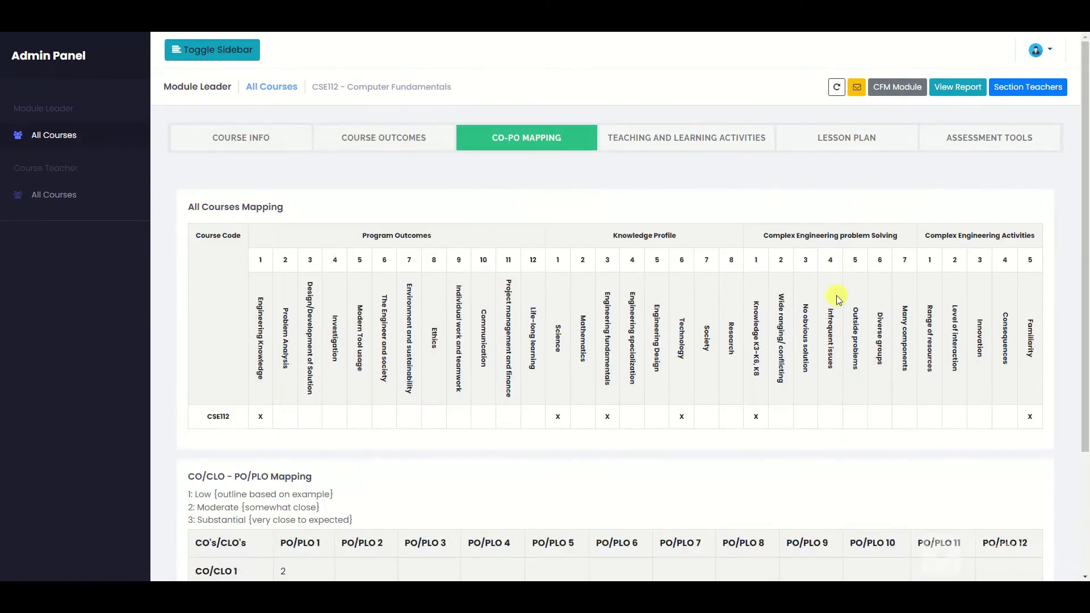
scroll(717, 381, "down", 3)
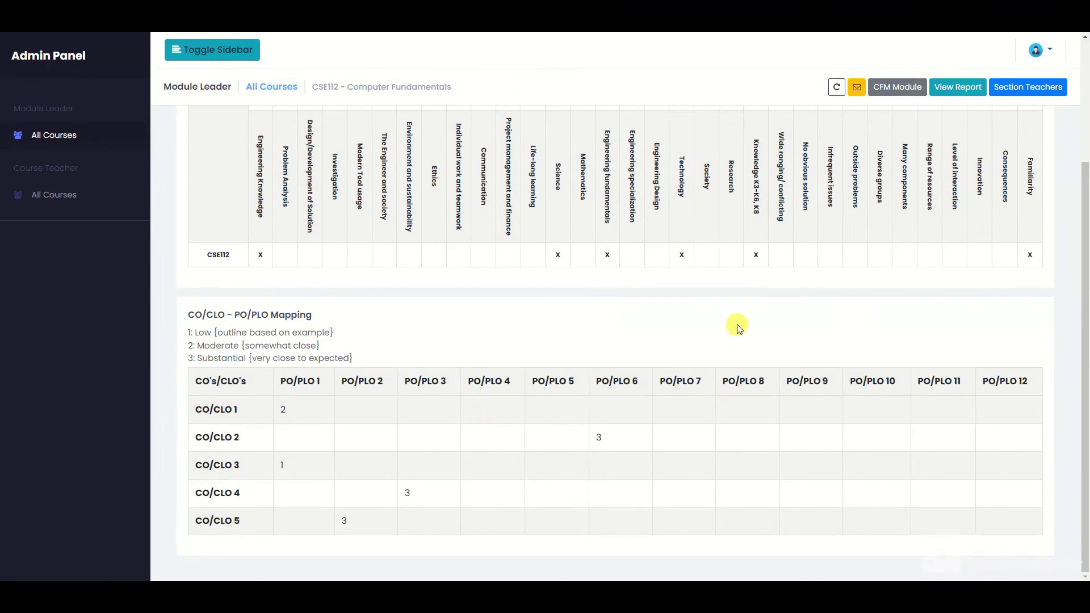
scroll(739, 328, "up", 3)
left_click(714, 142)
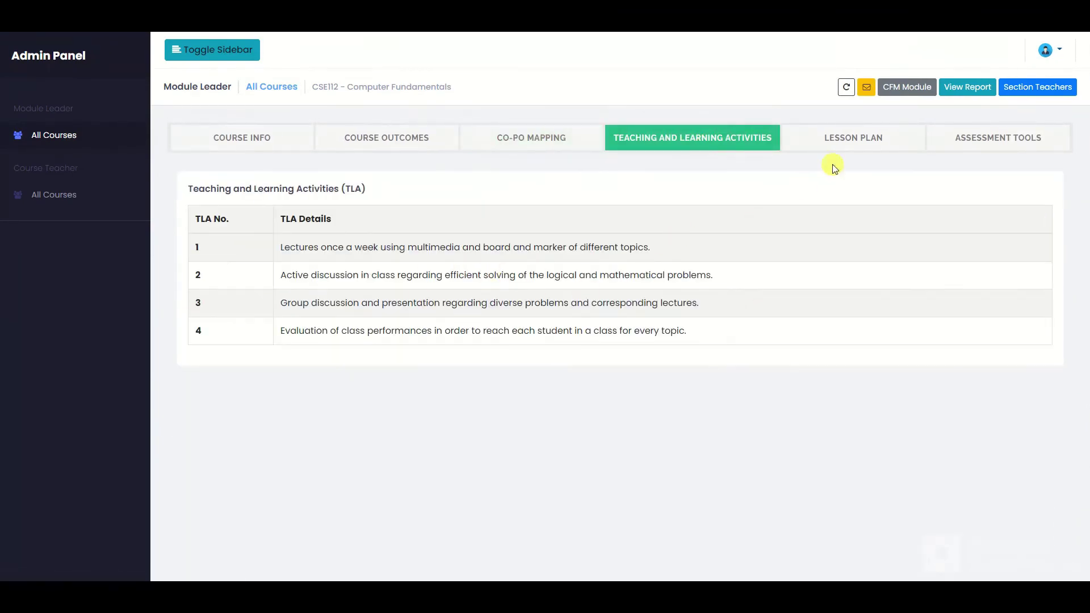
left_click(850, 139)
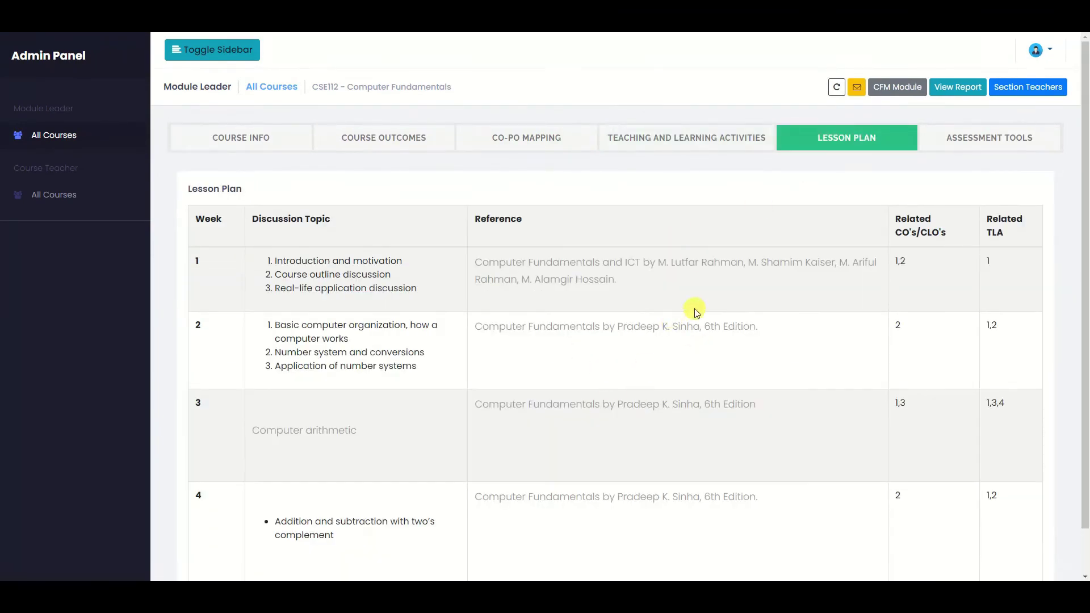
left_click(948, 136)
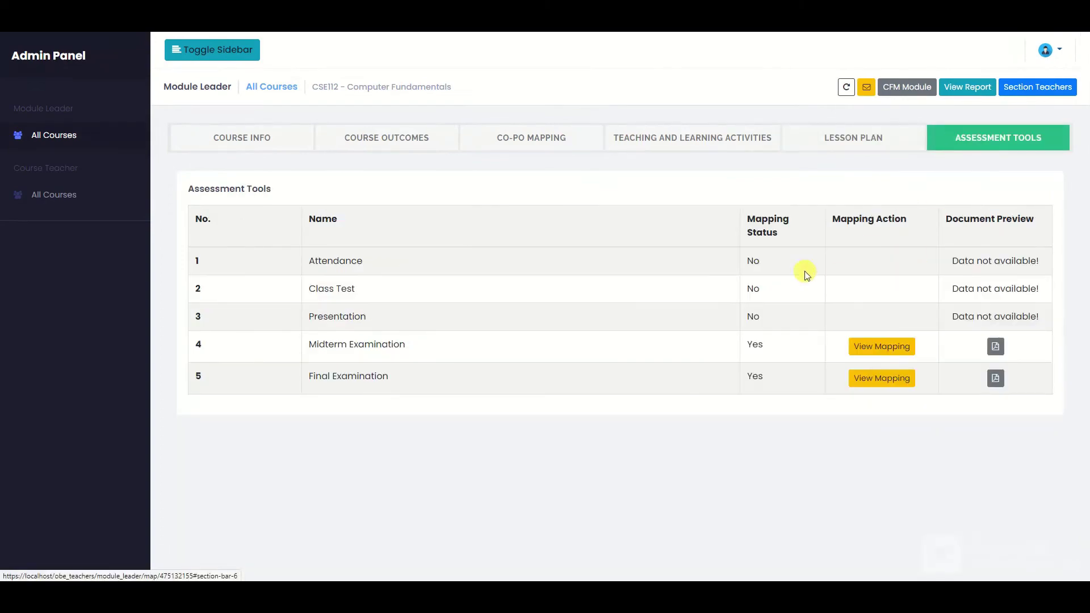
Preview the Midterm Examination question document and the parent drive folder linked in the CFM Module.
left_click(995, 346)
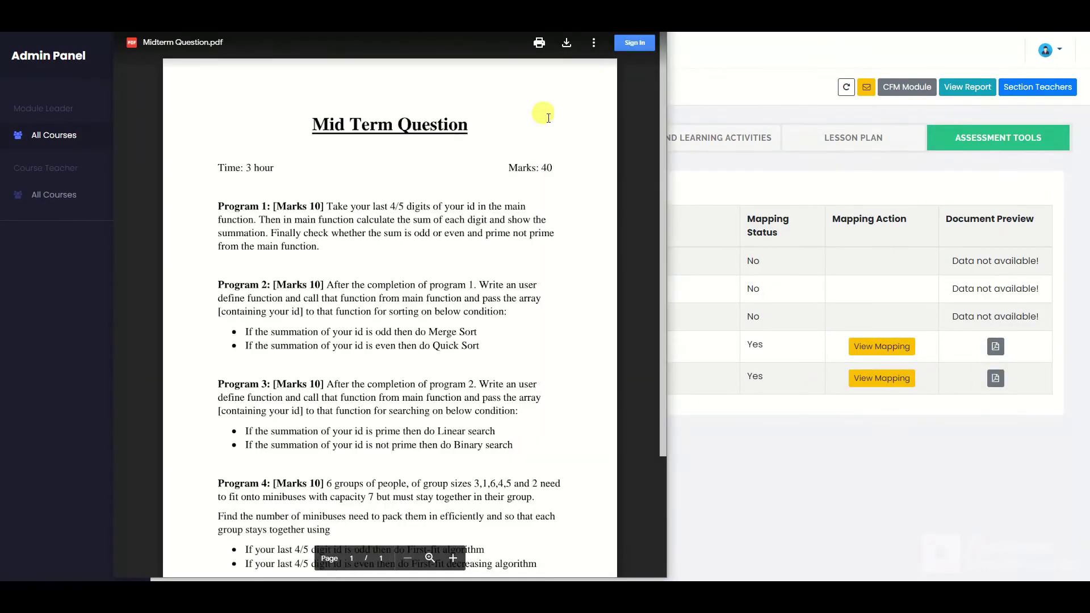
left_click(673, 244)
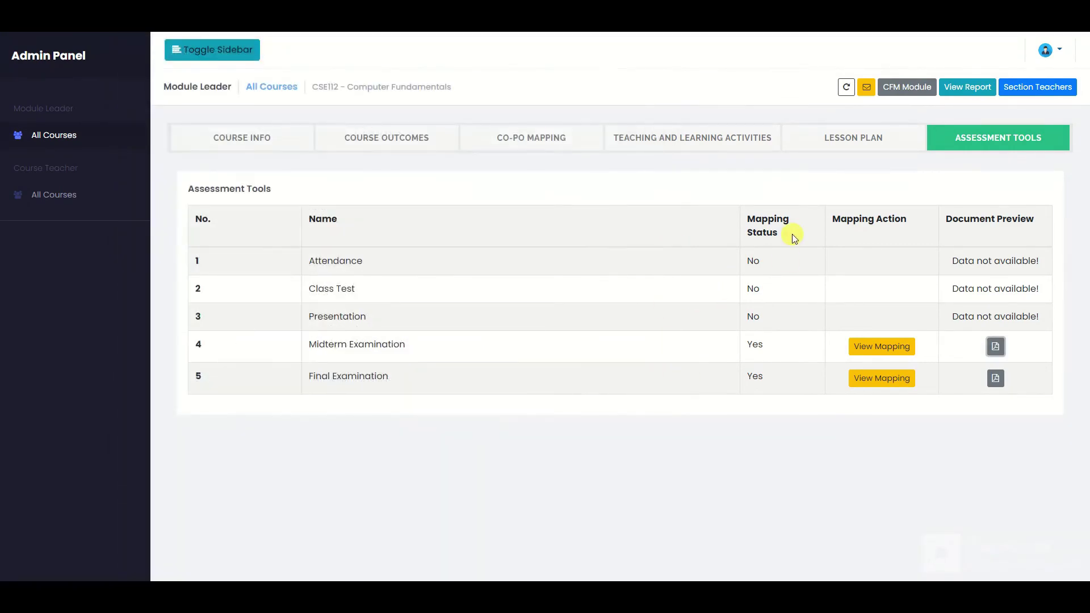
left_click(907, 89)
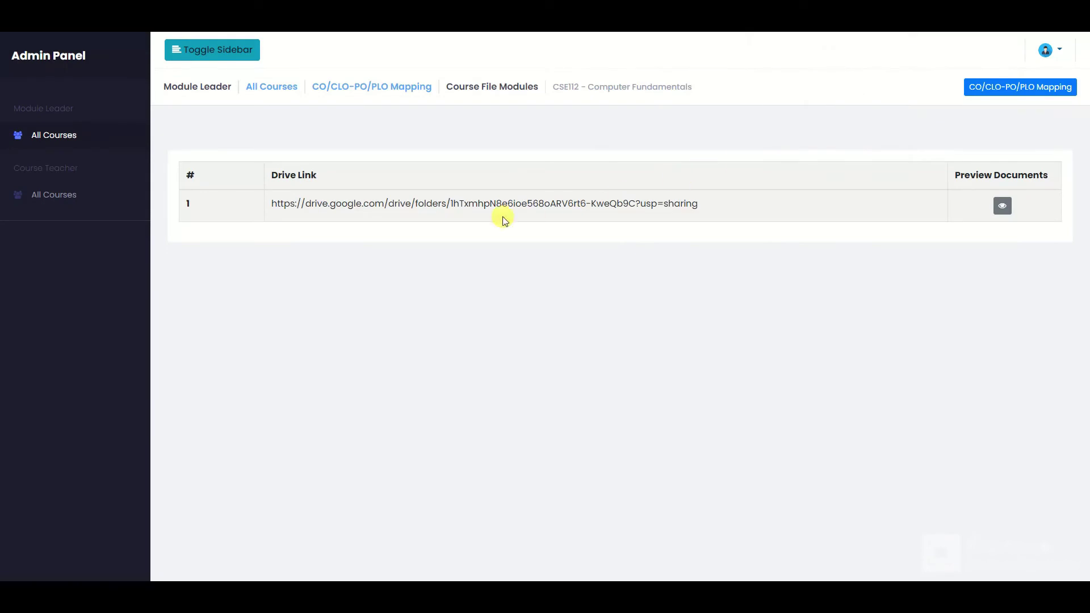
left_click(1002, 205)
Return to the CO/CLO-PO/PLO mapping, check the course's list of section teachers and go back to the mapping.
left_click(988, 90)
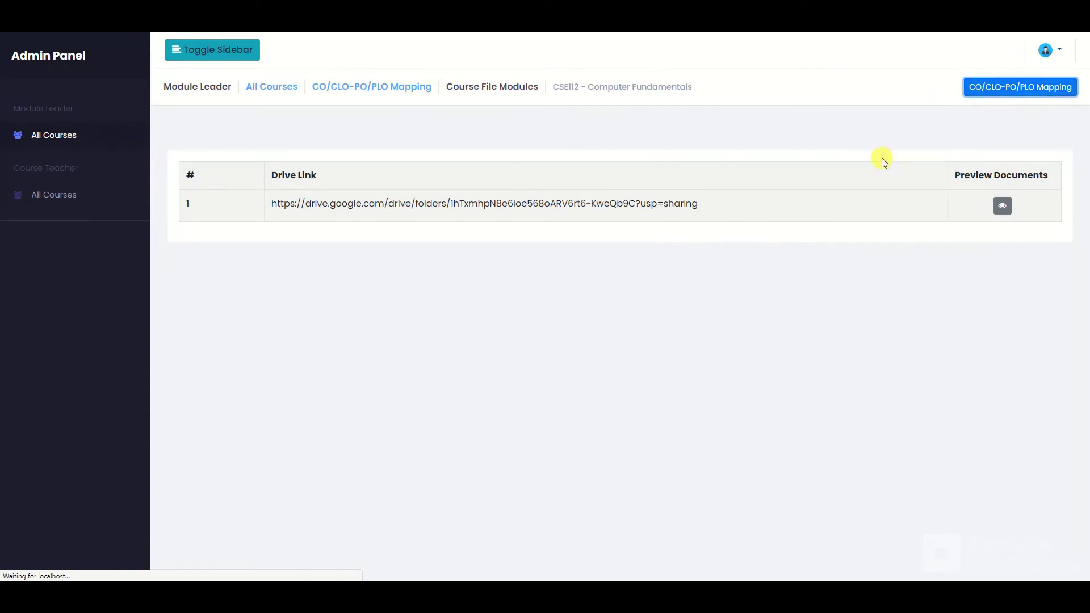
left_click(1029, 91)
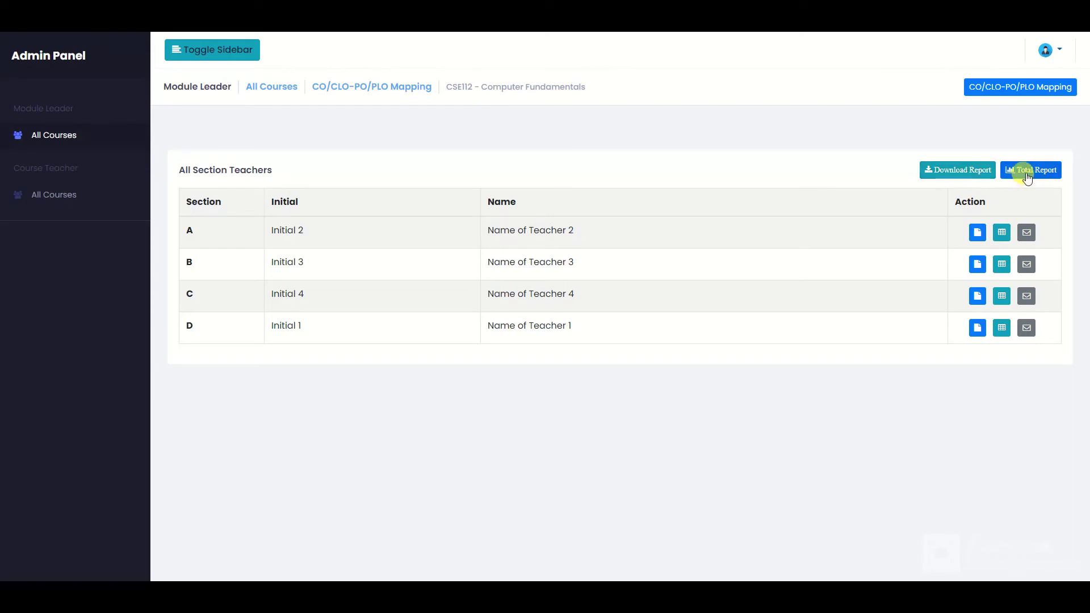
left_click(1002, 86)
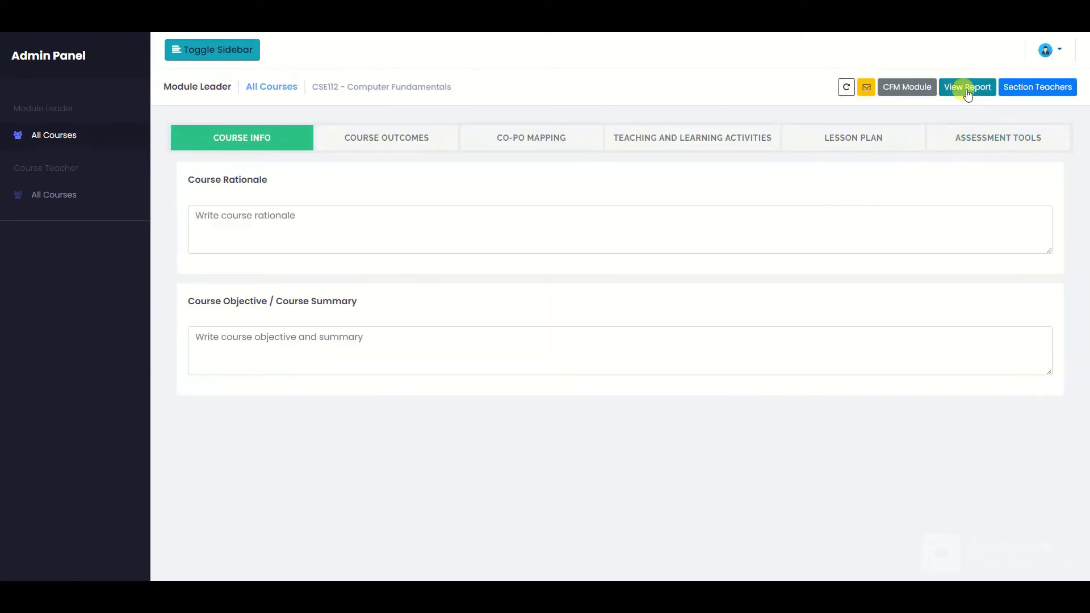
Open the CSE112 course report and examine its rationale, course outcomes, CO-PO mapping and assessment scheme.
left_click(967, 88)
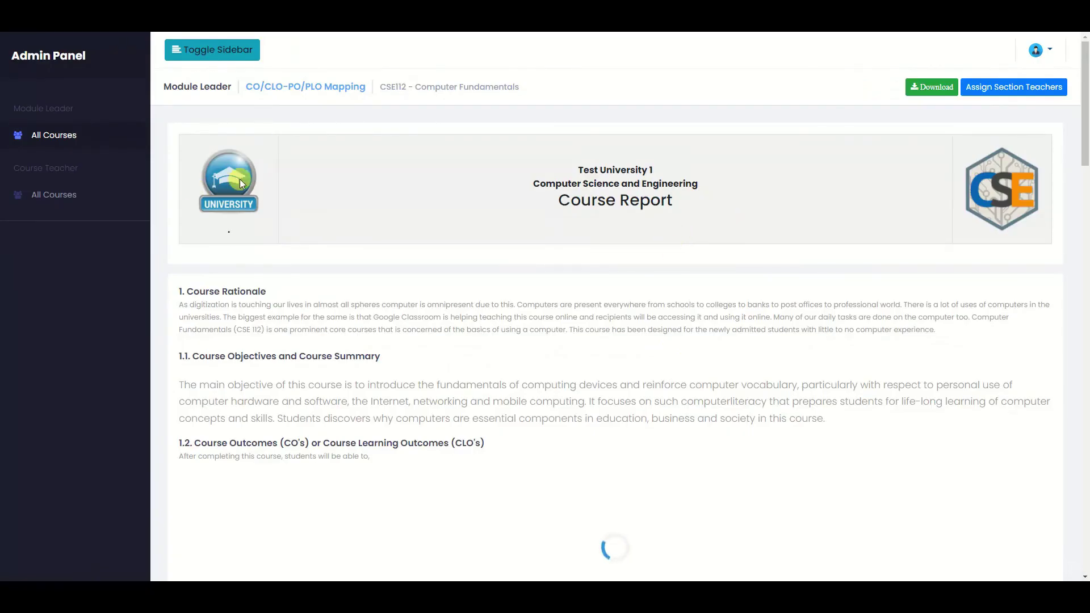
scroll(285, 336, "down", 5)
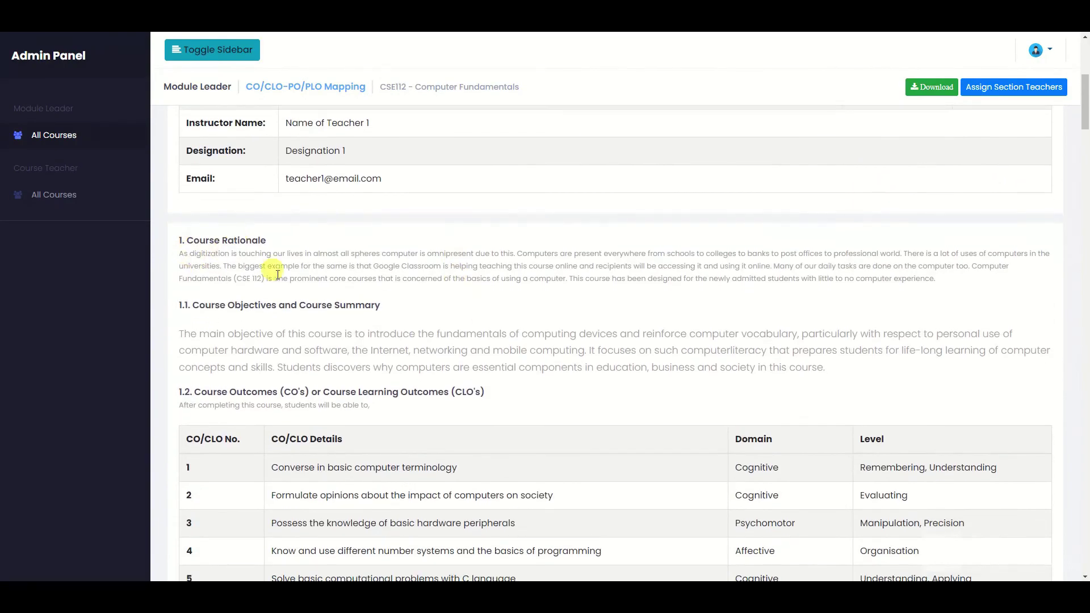
scroll(277, 274, "down", 3)
scroll(172, 236, "down", 3)
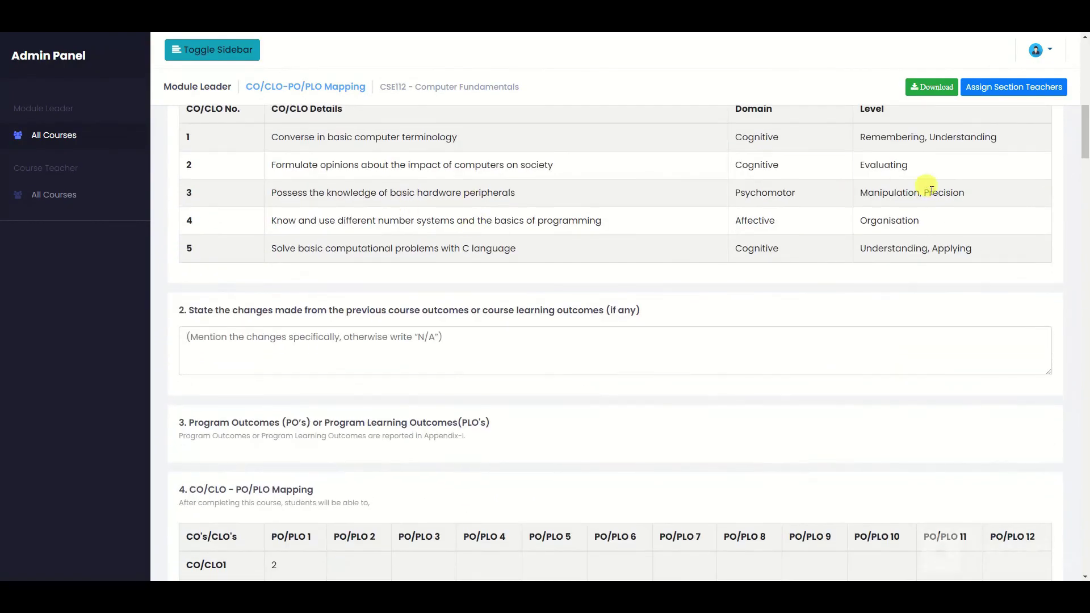
scroll(568, 227, "down", 2)
left_click(267, 275)
scroll(390, 280, "down", 2)
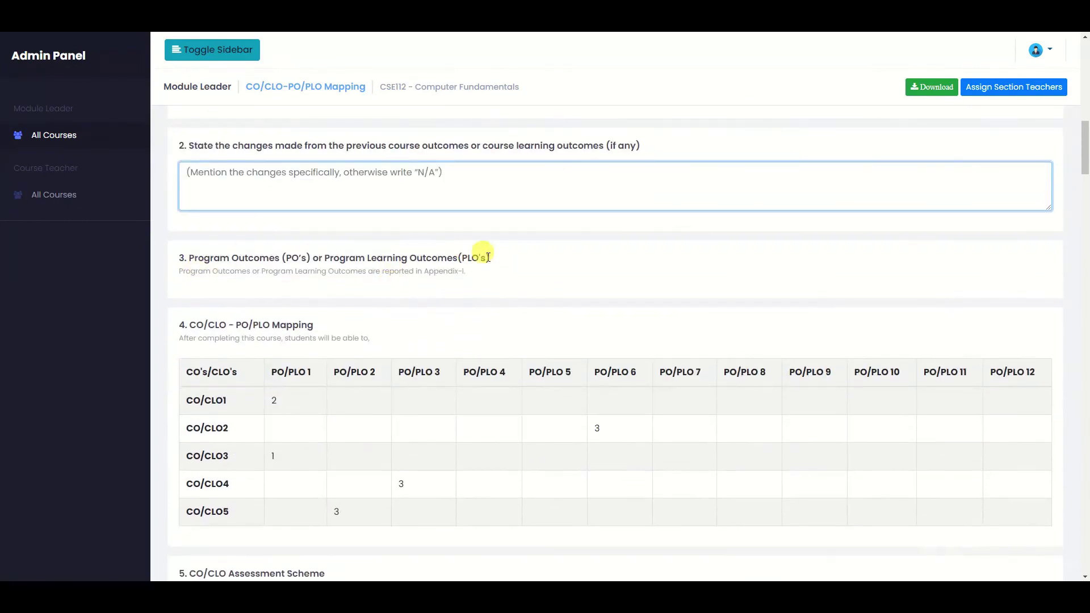
scroll(175, 241, "down", 4)
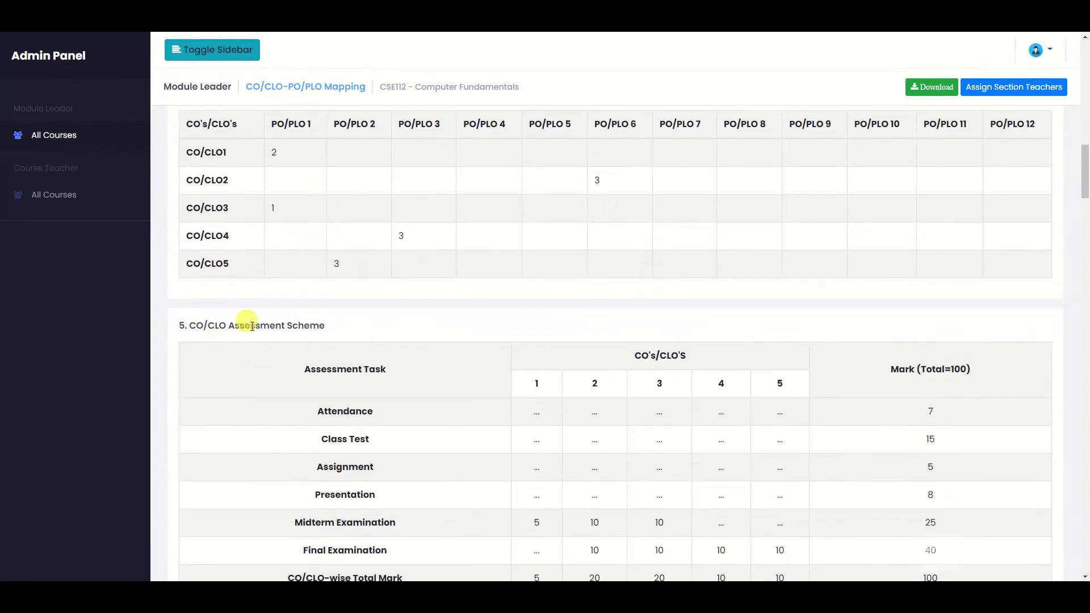
scroll(251, 326, "down", 3)
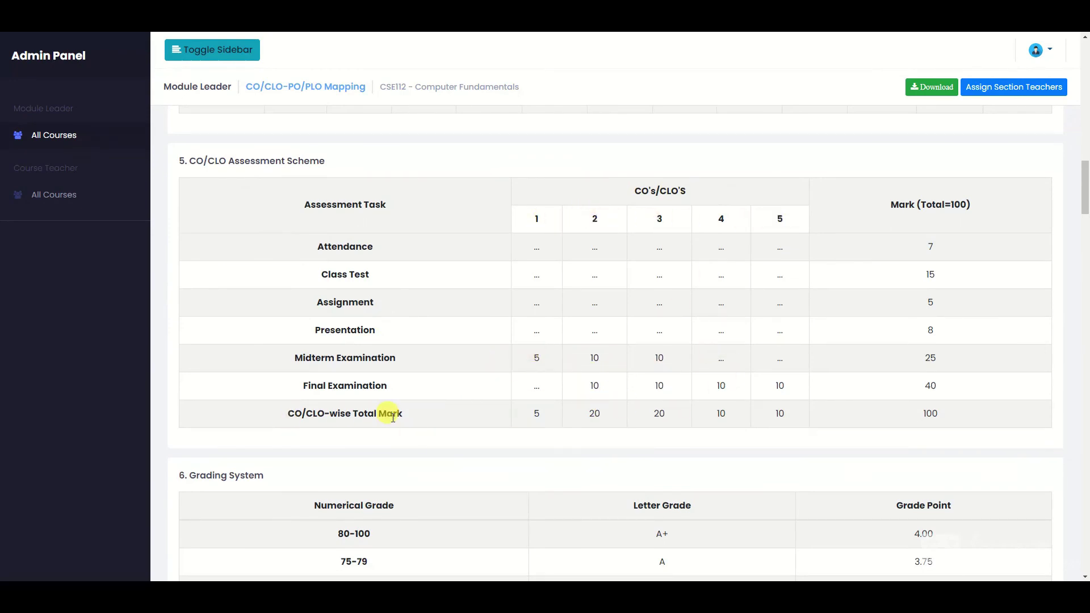
Examine the rest of the course report, covering grading system, marks distribution, CO and PO attainment, and reflection comments.
scroll(931, 402, "down", 5)
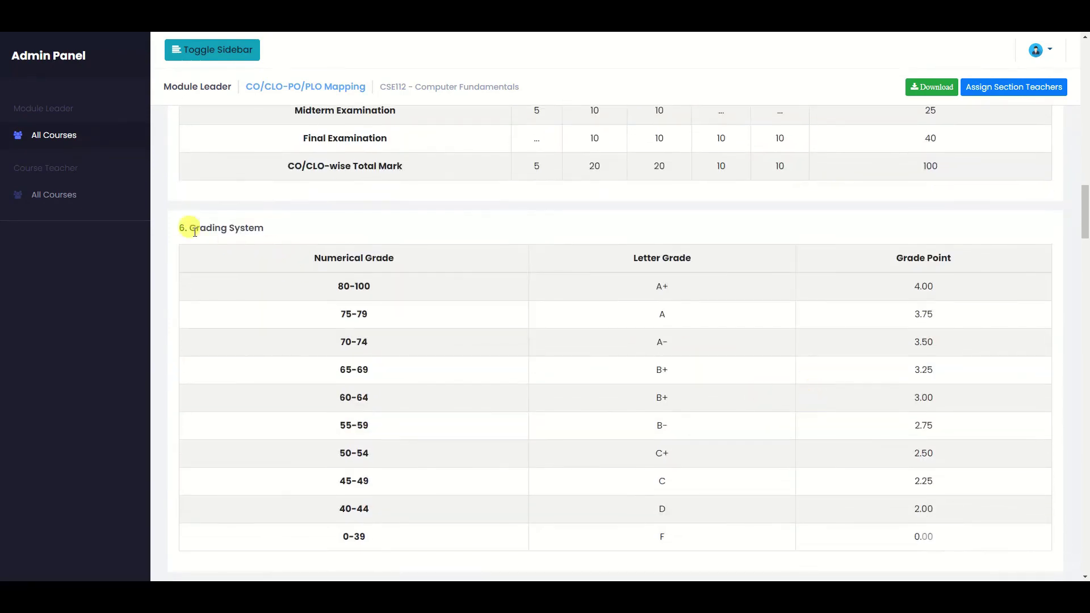
scroll(738, 317, "down", 4)
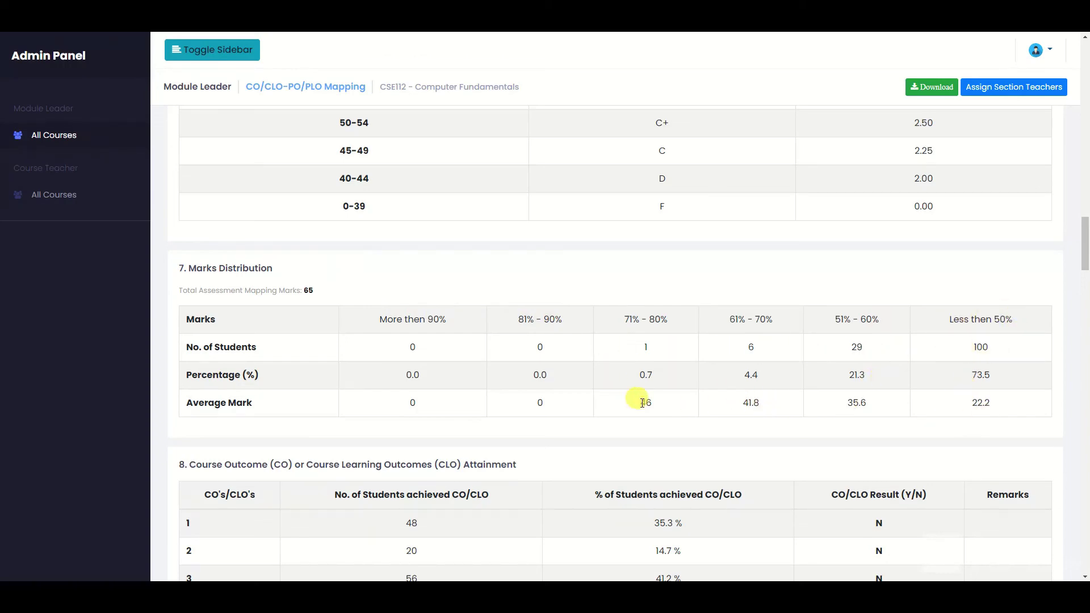
scroll(619, 392, "down", 4)
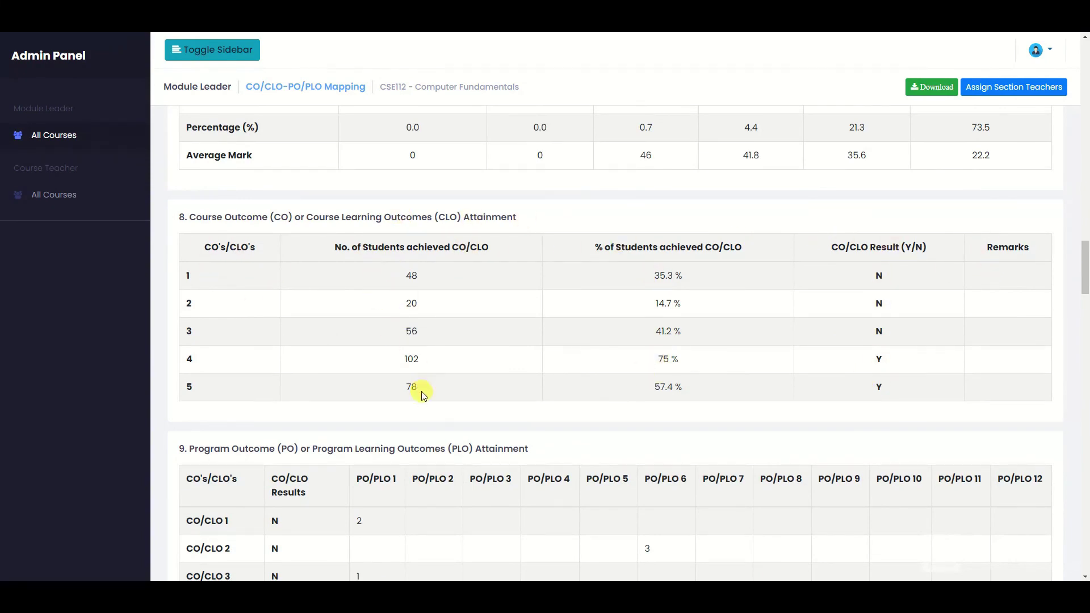
scroll(423, 394, "down", 4)
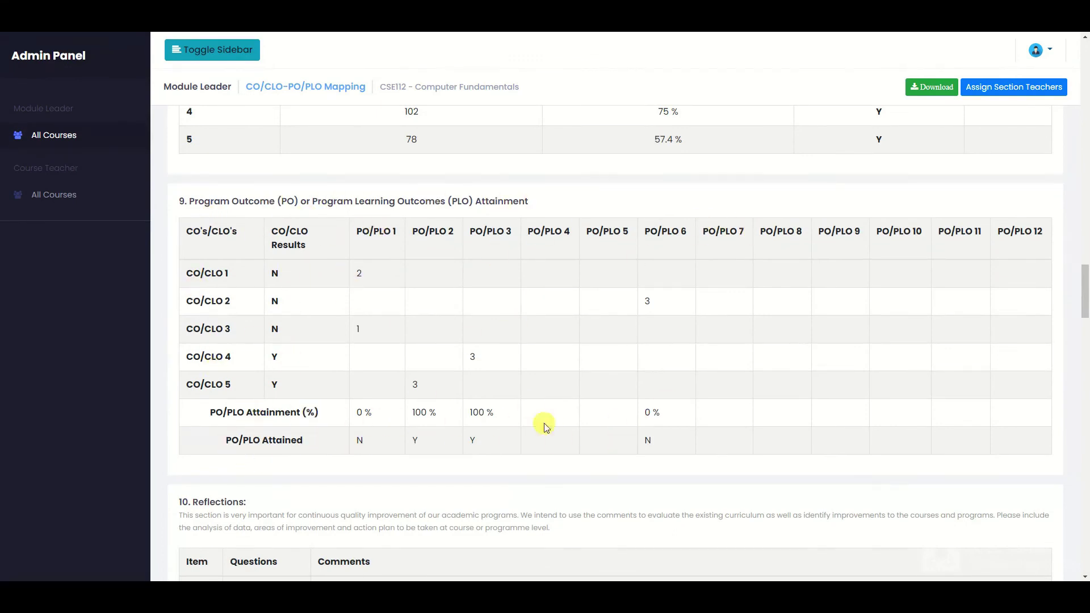
scroll(455, 367, "down", 5)
scroll(445, 341, "down", 10)
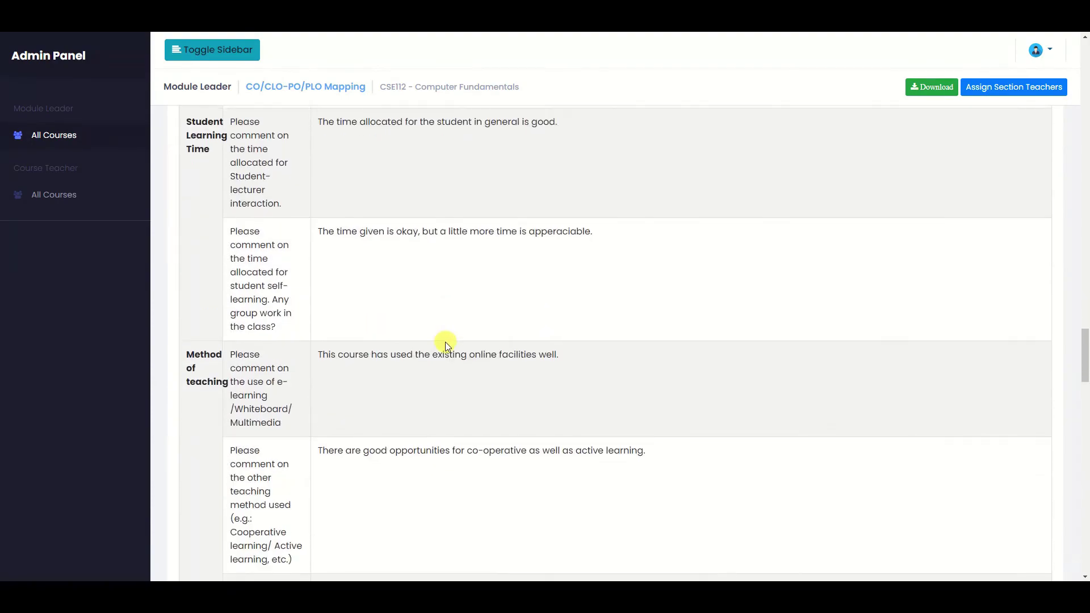
scroll(445, 345, "down", 5)
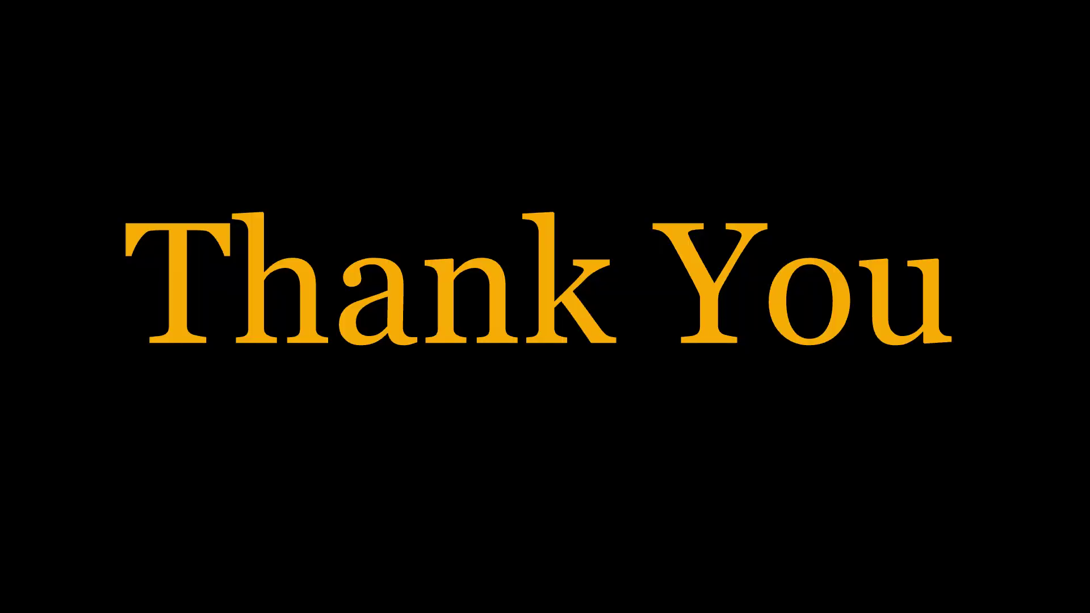